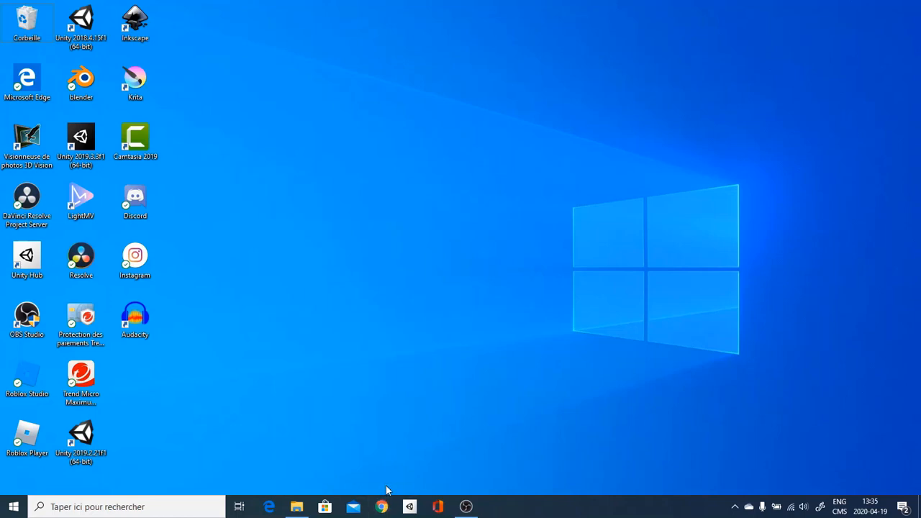
Step: Launch Chrome and load blender.org, dismissing the antivirus notification
left_click(382, 506)
type("blen")
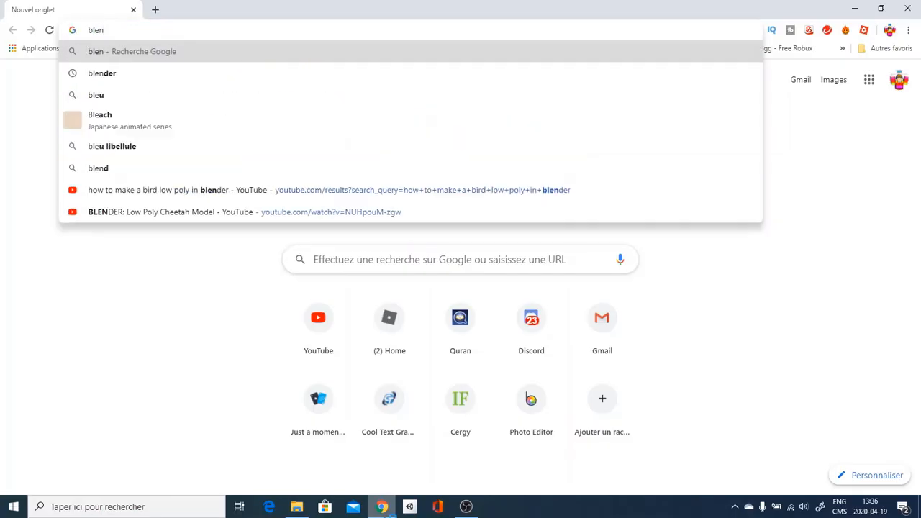
type("der.org")
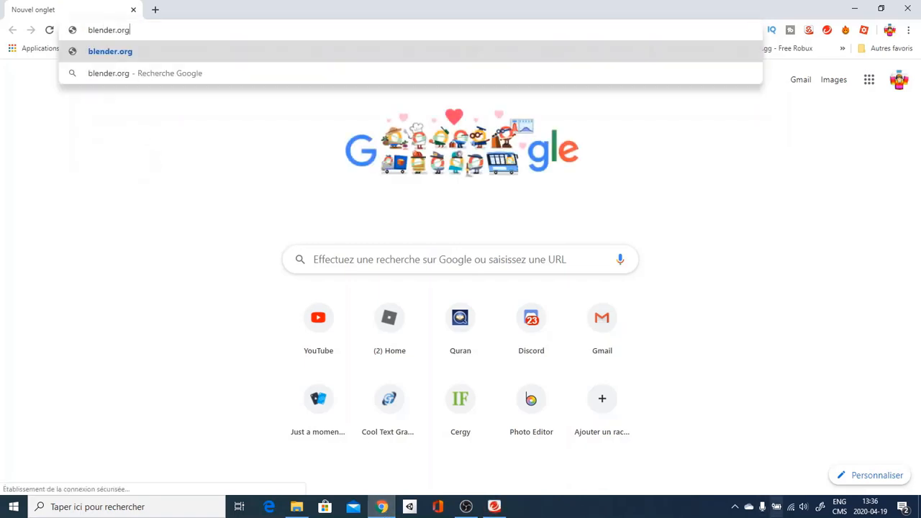
key("Return")
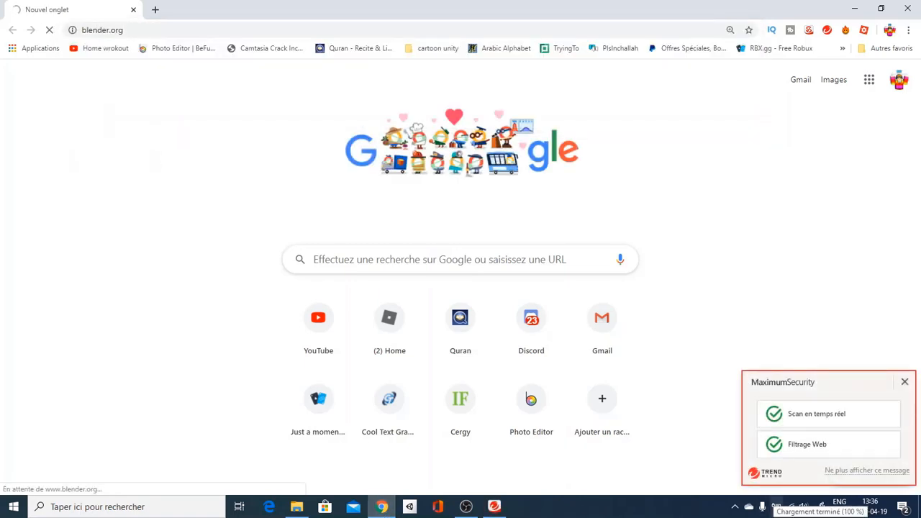
left_click(905, 382)
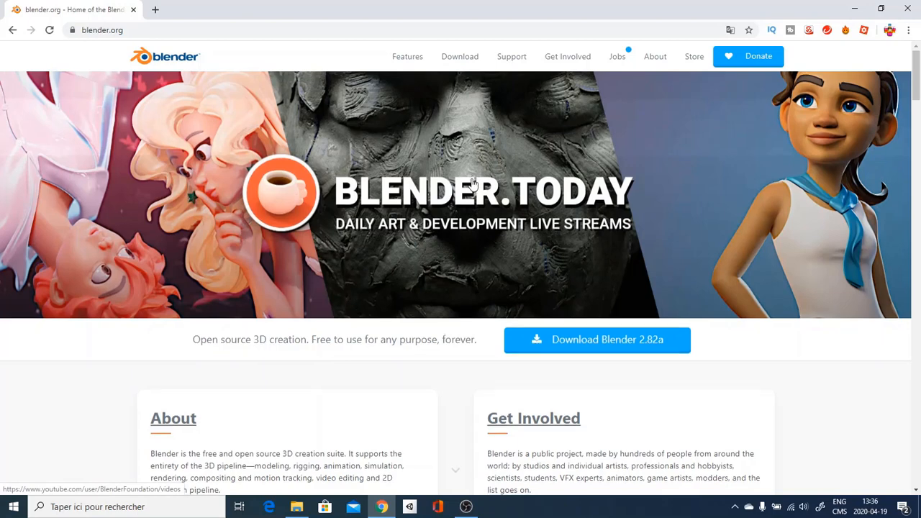
scroll(645, 320, "down", 1)
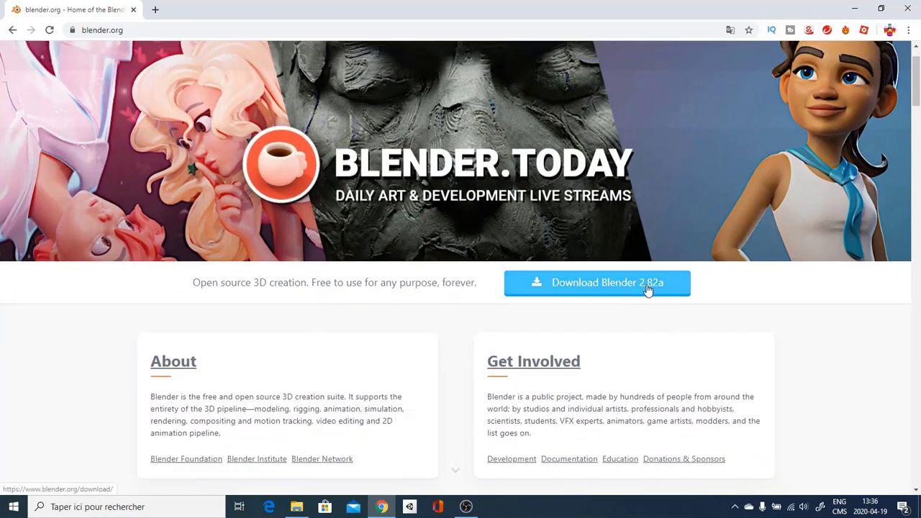
scroll(646, 287, "down", 5)
scroll(646, 287, "down", 4)
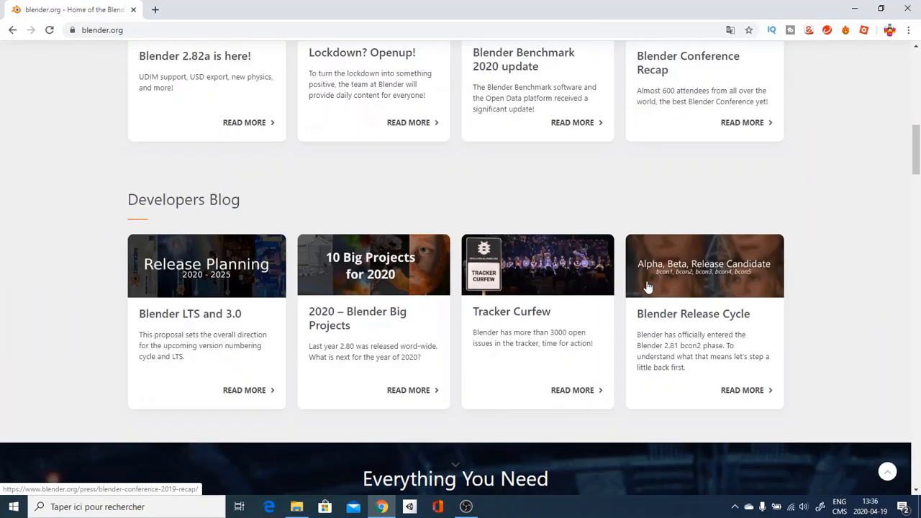
scroll(647, 287, "down", 4)
scroll(646, 286, "down", 3)
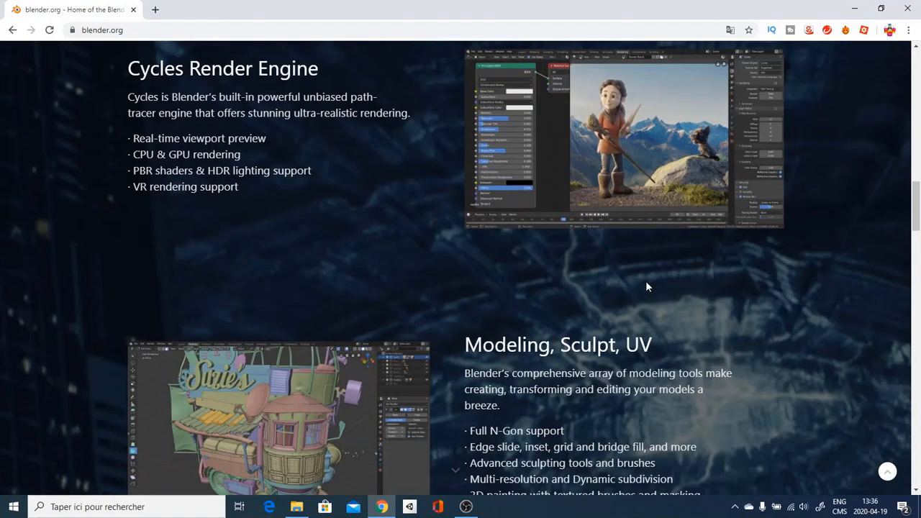
scroll(646, 286, "down", 5)
scroll(645, 286, "up", 6)
scroll(645, 286, "up", 4)
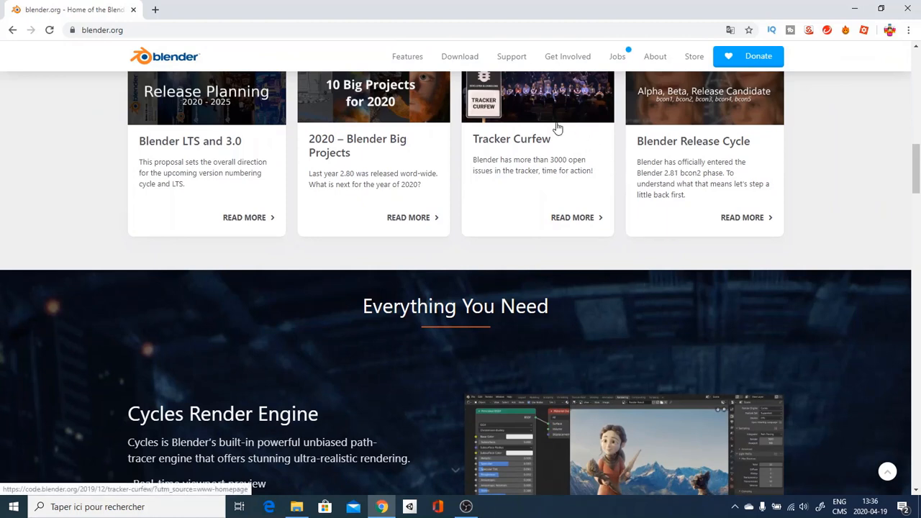
Step: Go to the Blender download page and show the other-platform download options
left_click(462, 57)
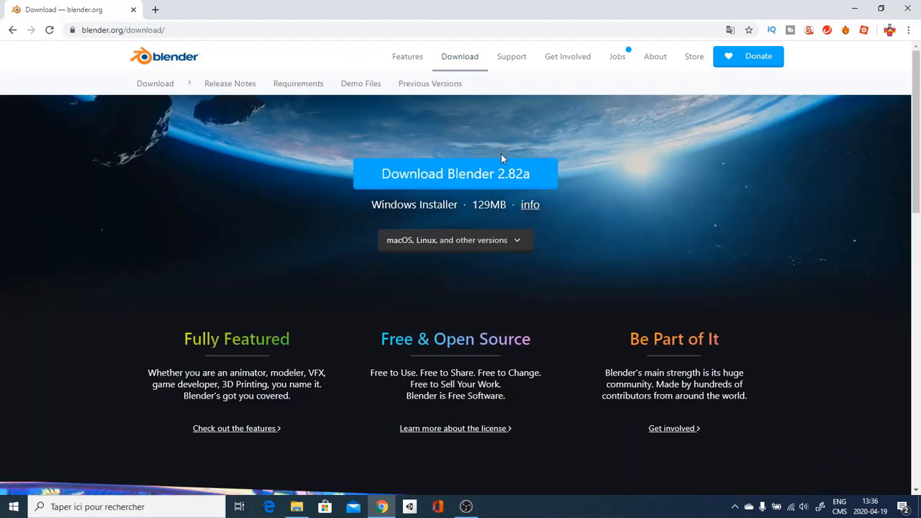
left_click(511, 245)
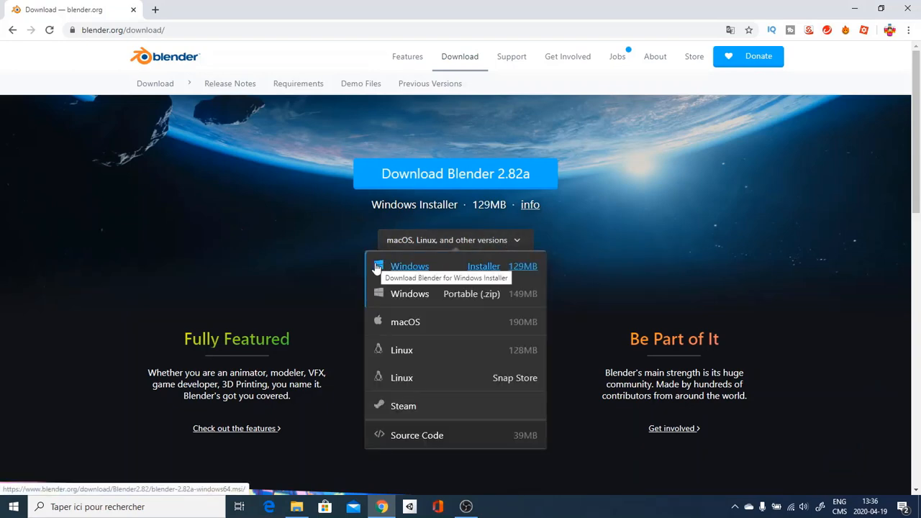
scroll(755, 288, "down", 4)
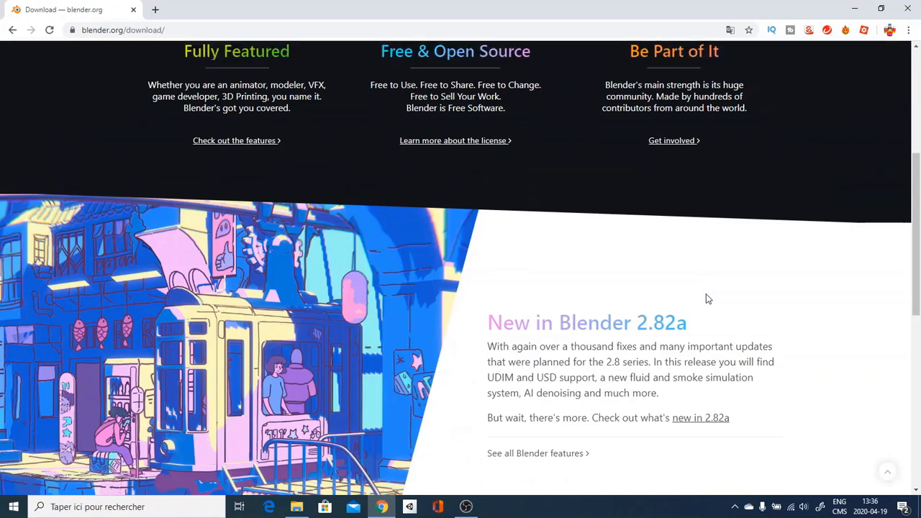
scroll(705, 294, "down", 4)
scroll(703, 293, "down", 3)
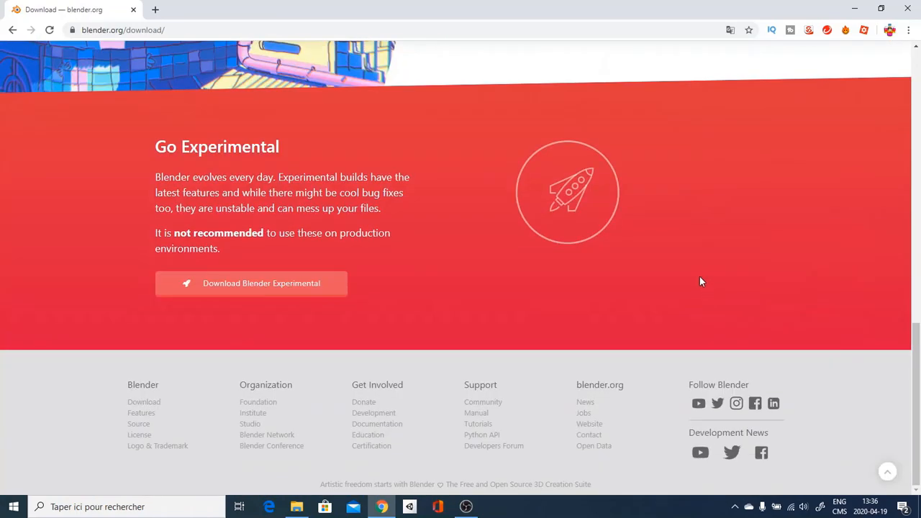
scroll(701, 280, "up", 6)
scroll(702, 262, "up", 5)
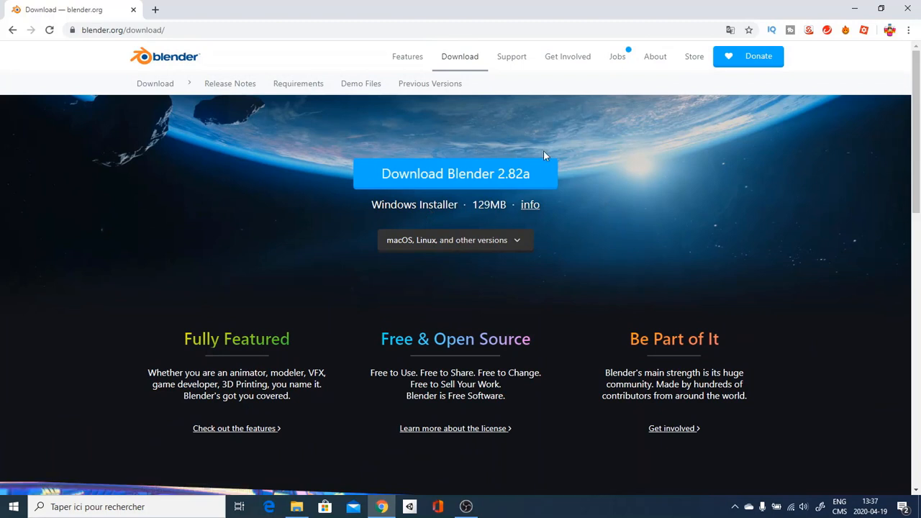
Step: Bring up Blender's Previous Versions page, then the Windows Start menu
left_click(427, 85)
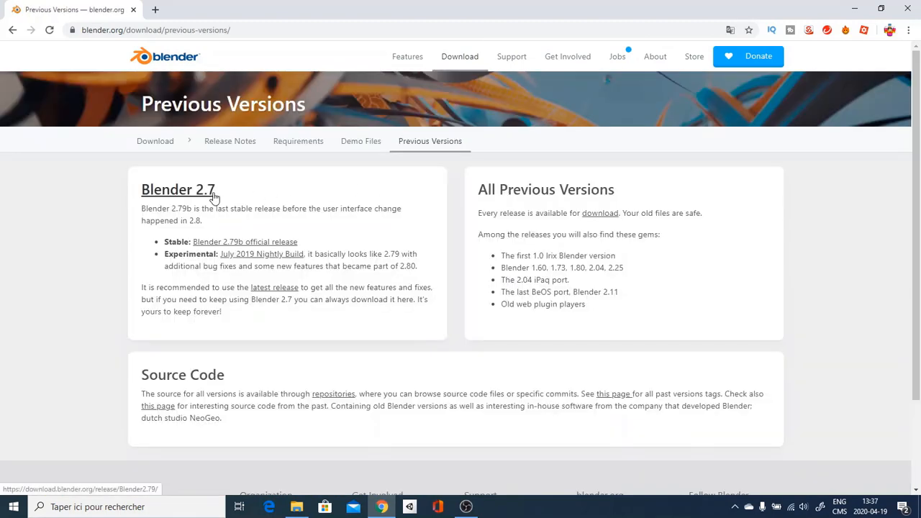
left_click_drag(212, 193, 200, 195)
key("super")
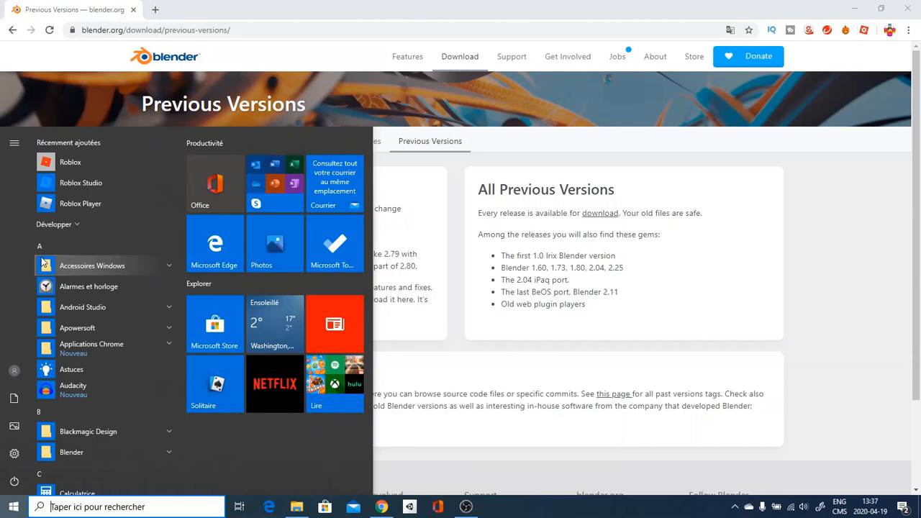
type("bl")
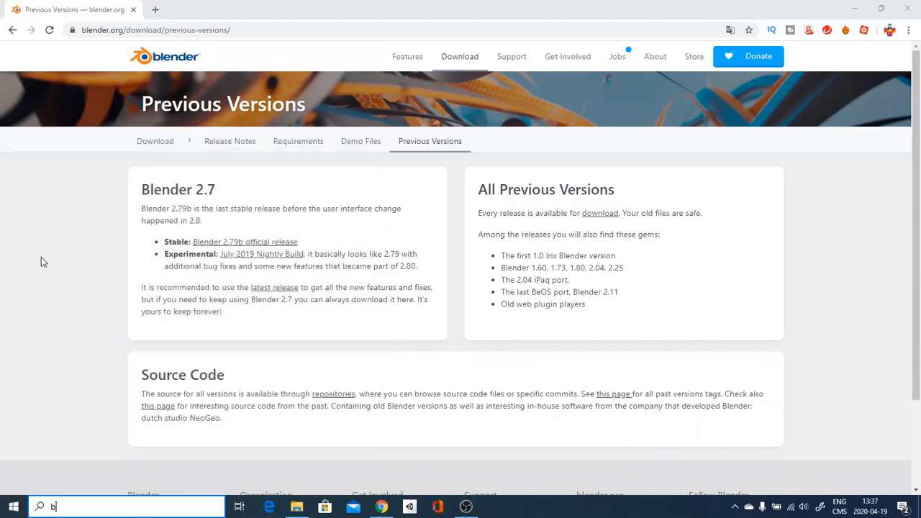
type("ender")
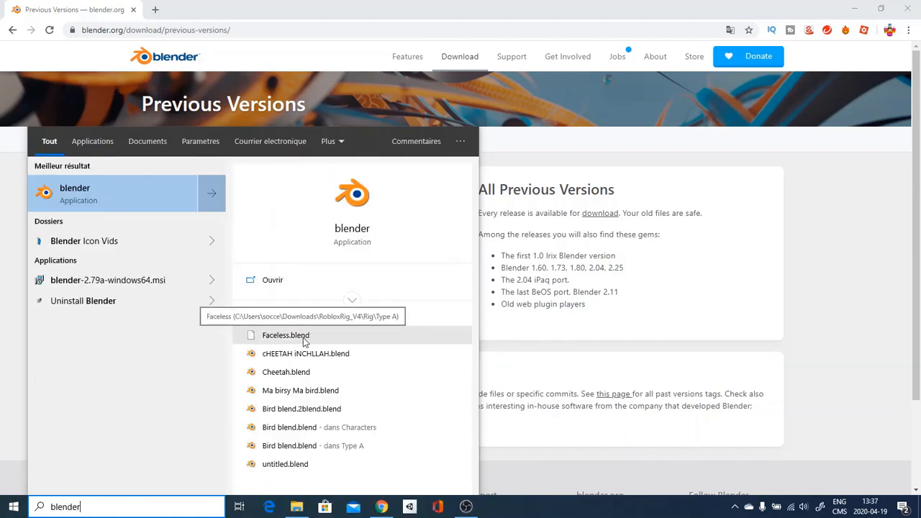
Step: Open Faceless.blend from the Start menu's Blender recent files
left_click(266, 281)
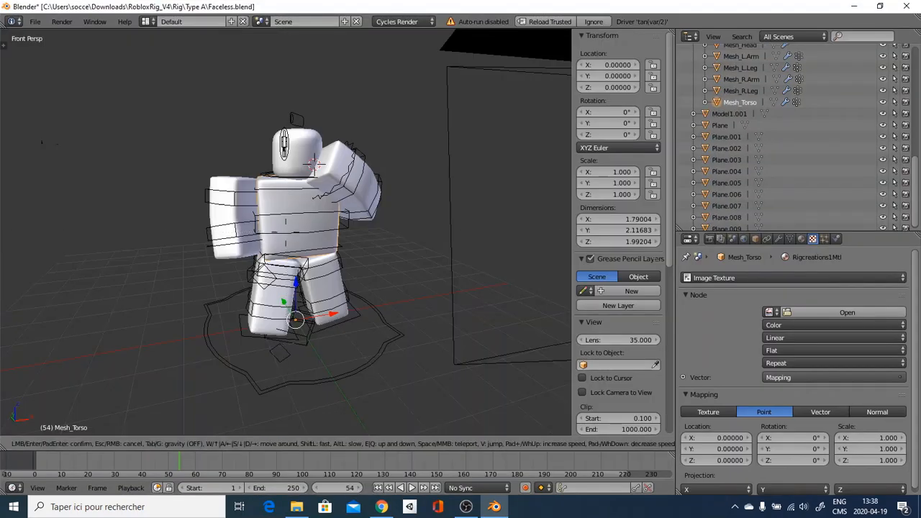
Step: Fly in toward the character and rotate the left upper arm bone into a new pose
key("w")
left_click(393, 265)
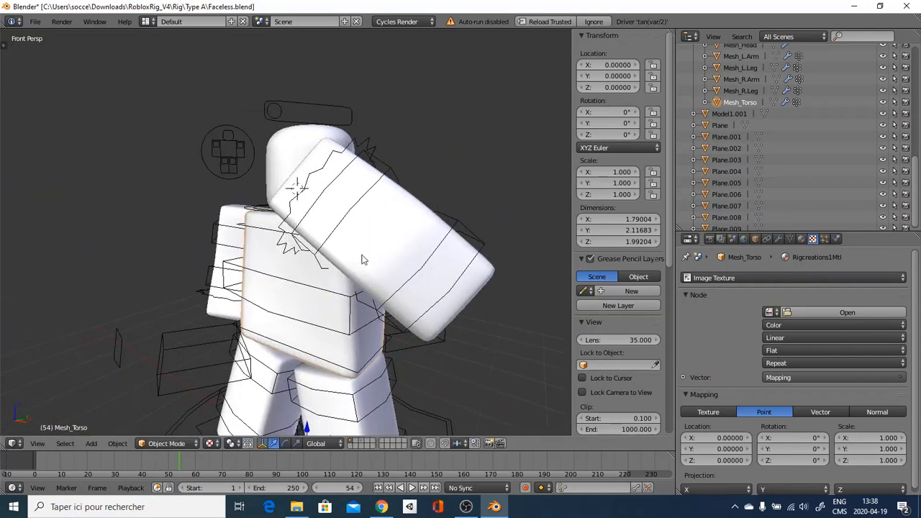
right_click(419, 263)
key("r")
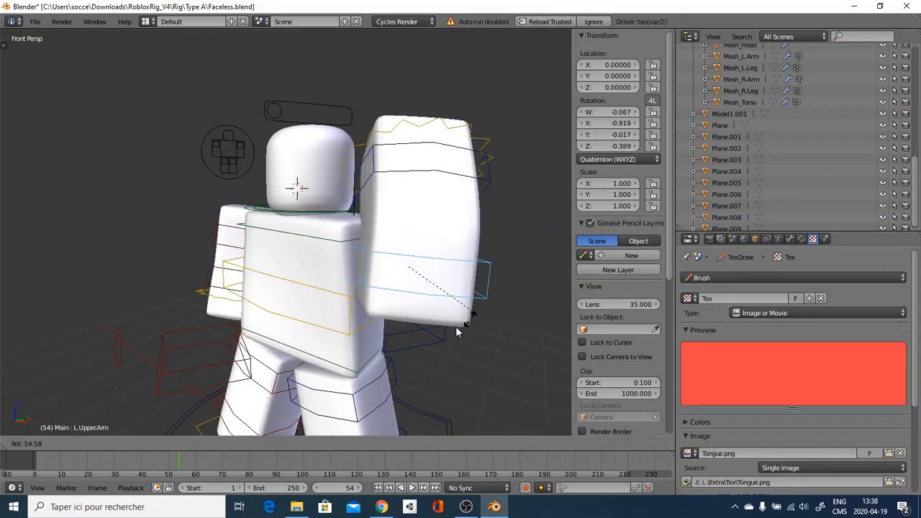
left_click(226, 168)
Step: Fly closer, select the Root and right upper leg bones and rotate the leg into a new pose
key("shift+f")
left_click(288, 234)
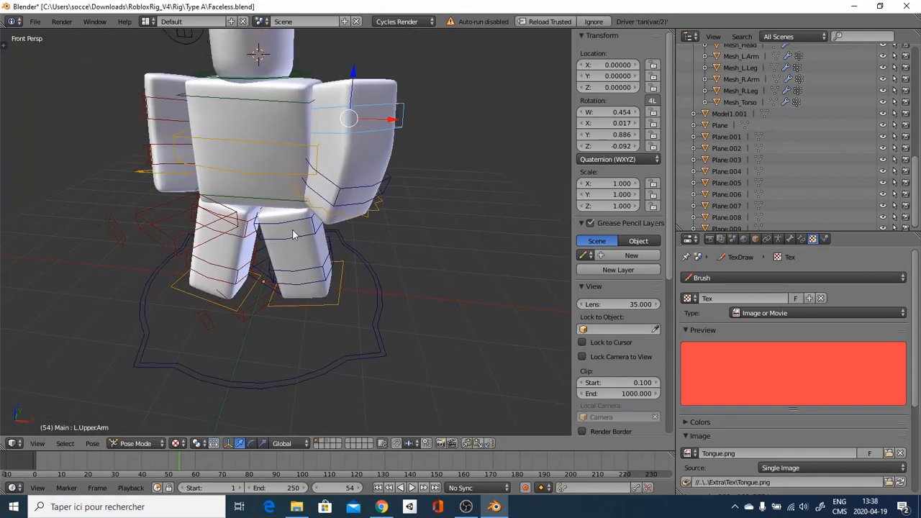
right_click(301, 230)
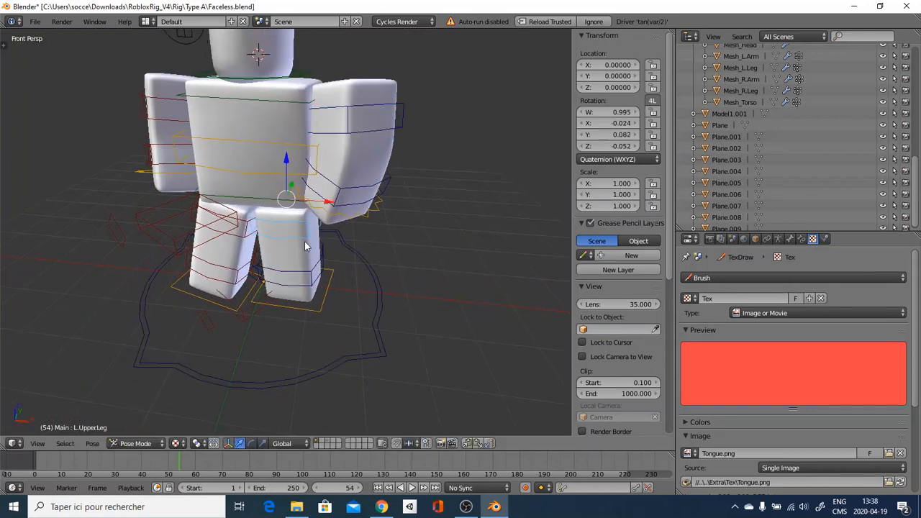
right_click(251, 227)
key("r")
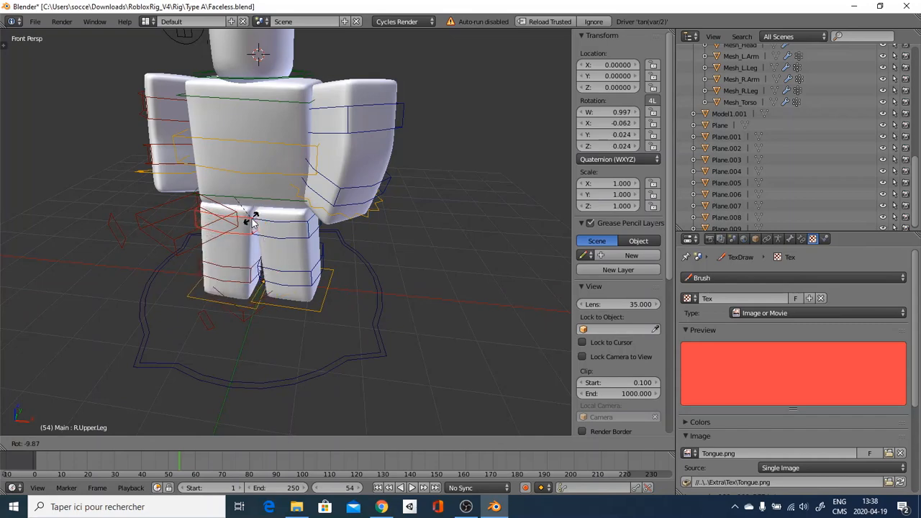
left_click(248, 216)
Step: Check the scene camera view, select the camera and return to the front viewpoint
key("shift+f")
key("w")
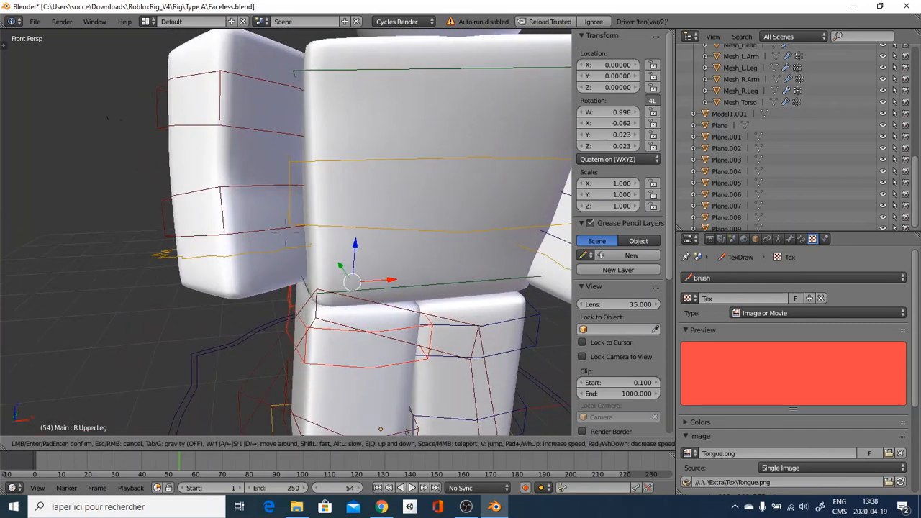
key("Escape")
key("KP_0")
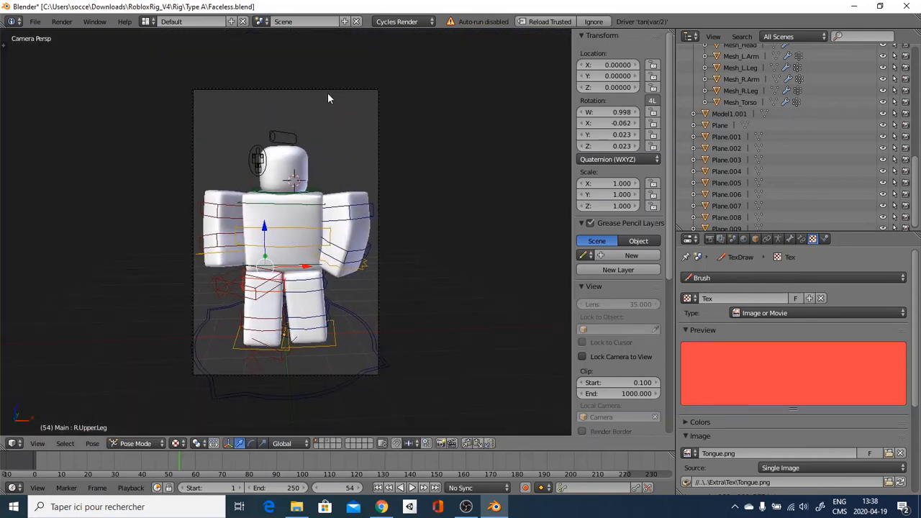
right_click(328, 94)
key("KP_0")
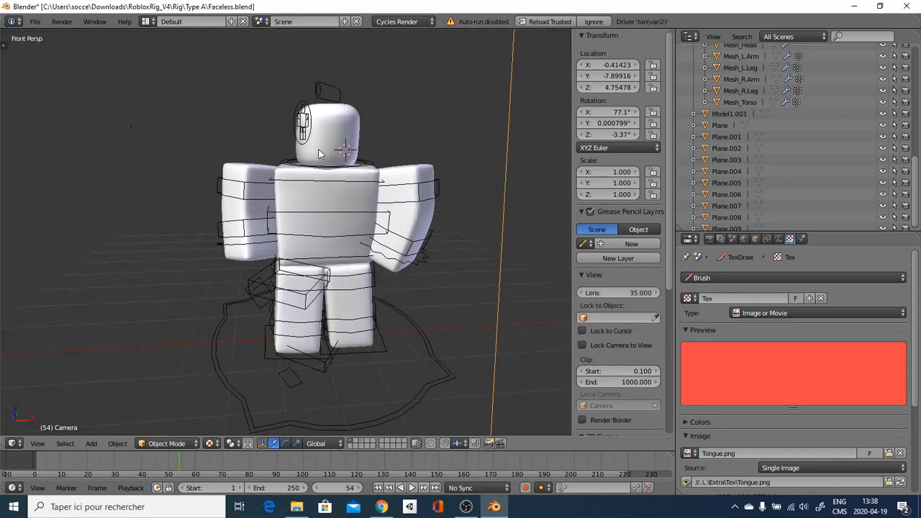
Step: Fly the view in and out around the character with walk navigation
key("shift+f")
key("w")
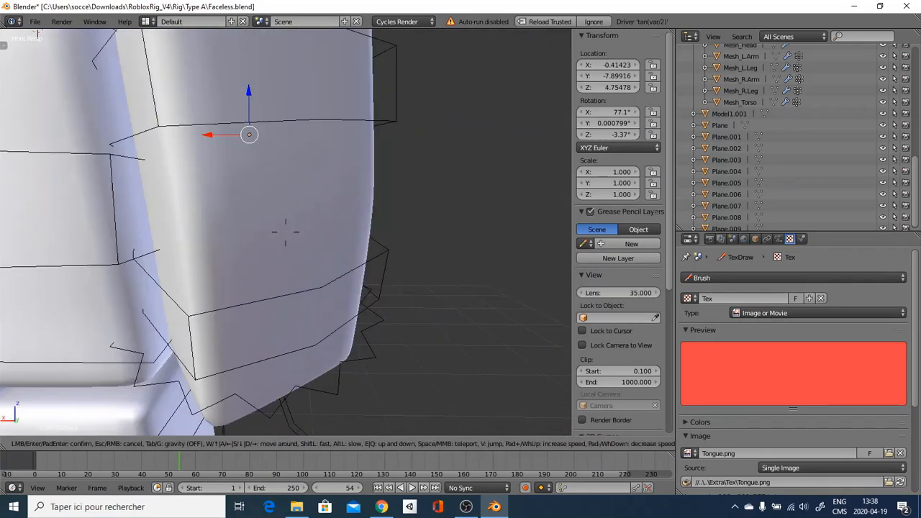
key("s")
key("w")
key("s")
key("w")
key("s")
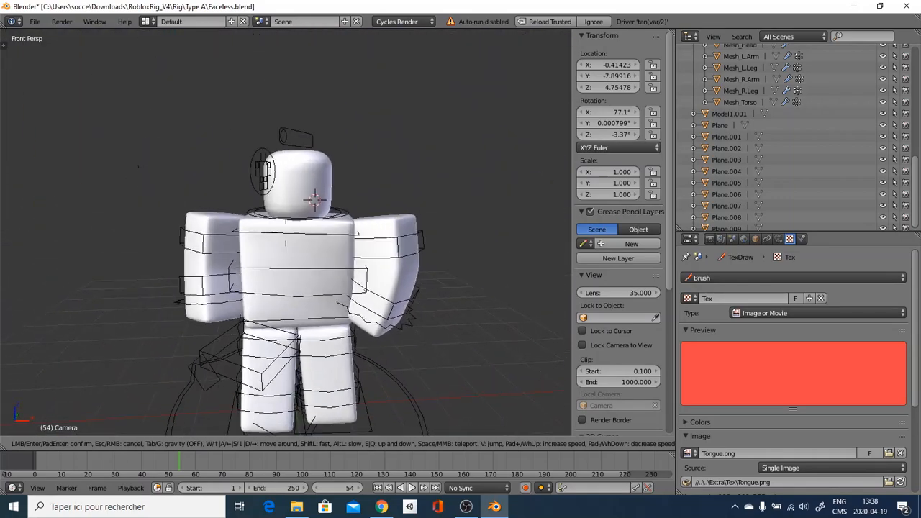
key("w")
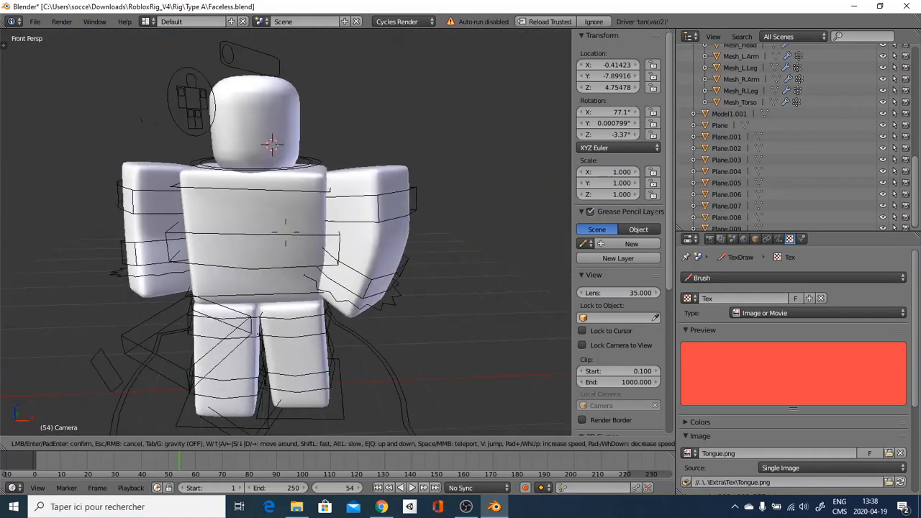
key("a")
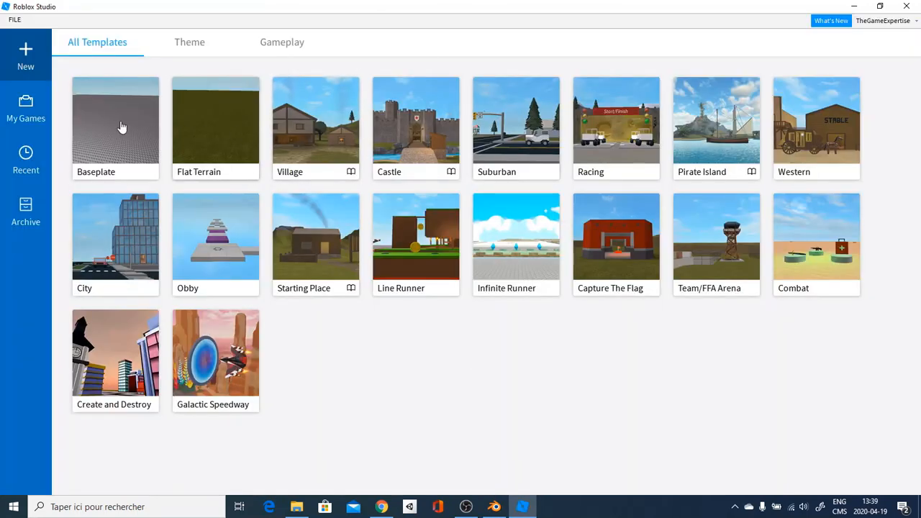
Step: Start a Baseplate place, search the Toolbox for 'noob' and insert the Noob model
left_click(116, 130)
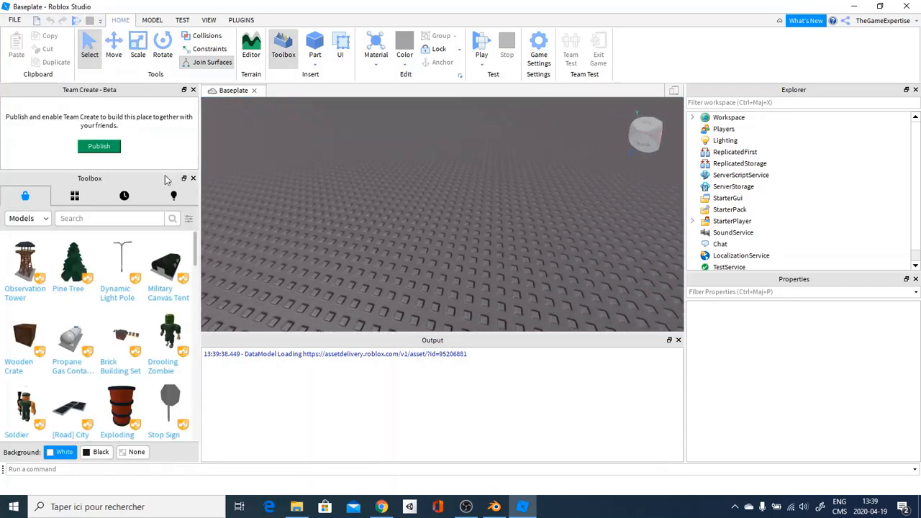
left_click(99, 220)
type("noob")
key("Return")
scroll(401, 223, "up", 2)
scroll(400, 222, "up", 2)
scroll(400, 223, "up", 2)
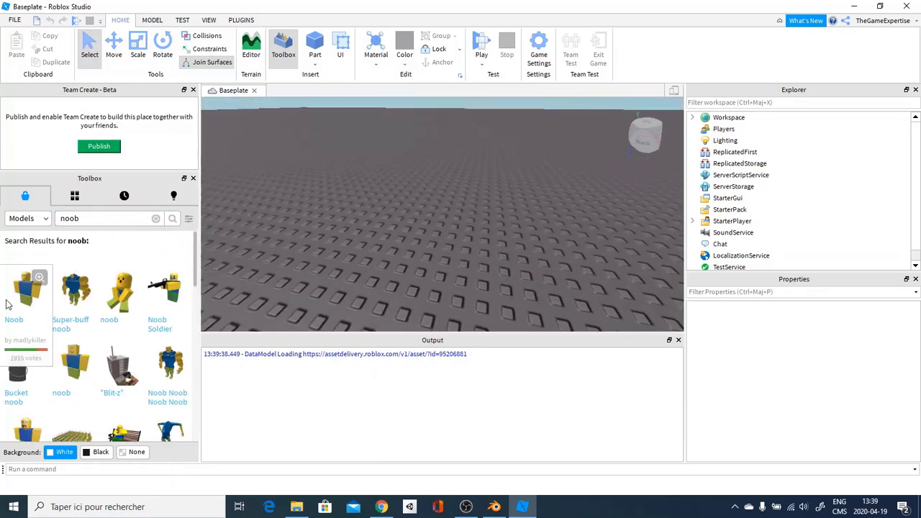
left_click(15, 302)
Step: Frame and orbit the view on the Noob, then select the Noob model in Explorer
key("f")
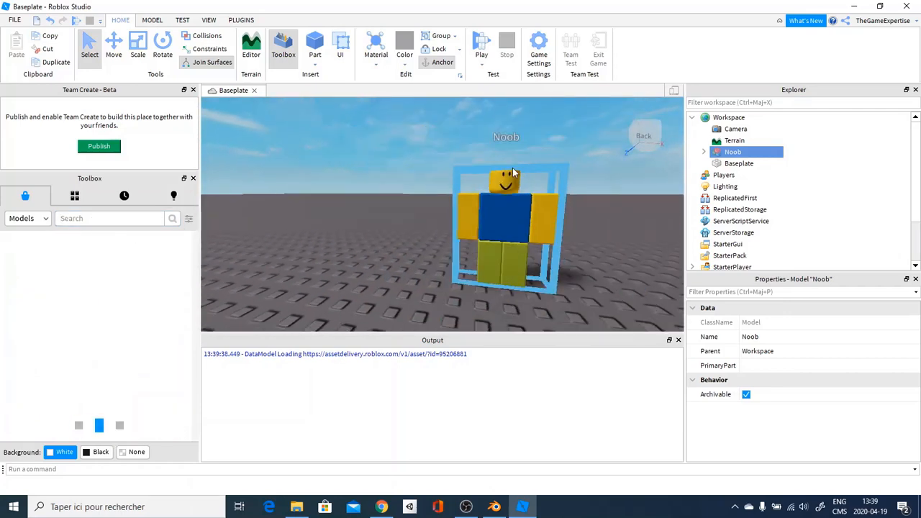
scroll(512, 168, "up", 3)
scroll(513, 168, "down", 2)
right_click_drag(514, 173, 424, 195)
scroll(422, 195, "up", 3)
scroll(421, 195, "down", 3)
scroll(424, 195, "up", 3)
scroll(424, 195, "down", 4)
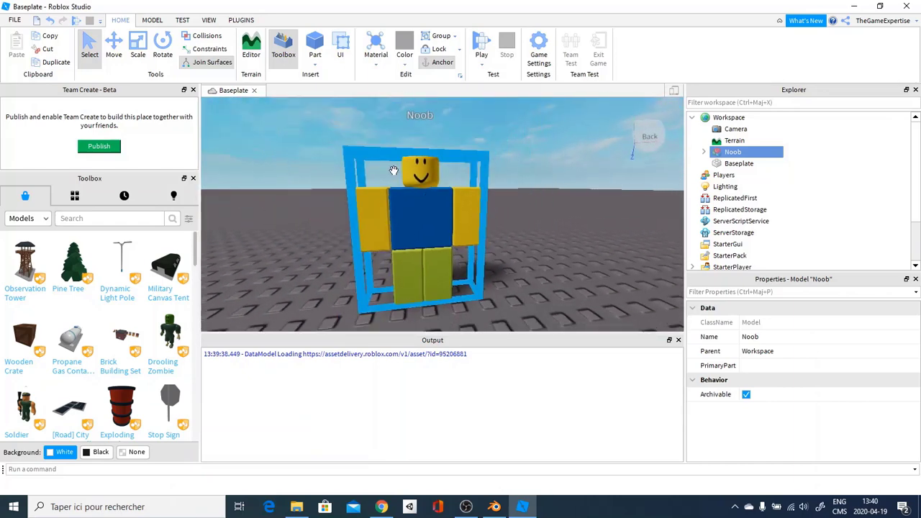
left_click(739, 163)
left_click(732, 152)
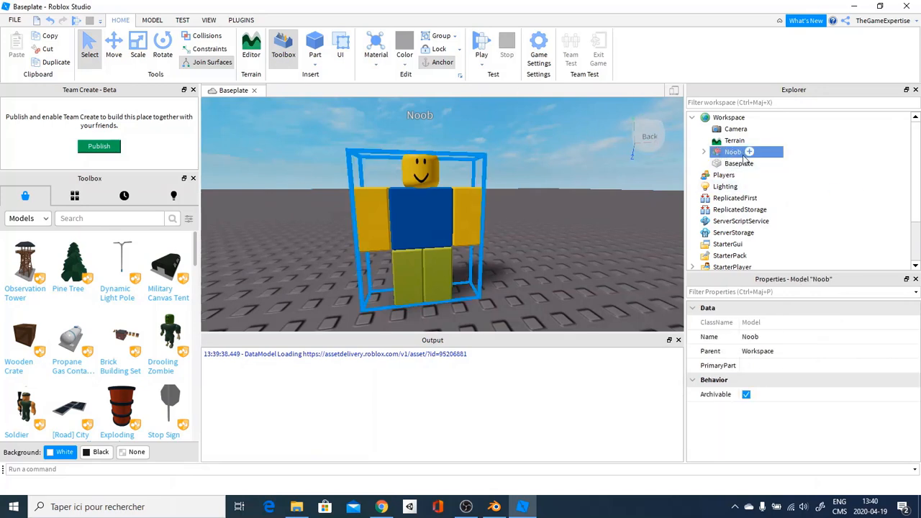
Step: Start Export Selection for the Noob and browse to Vidéos > Dev Making Vid > Blender Icon Vids
right_click(725, 154)
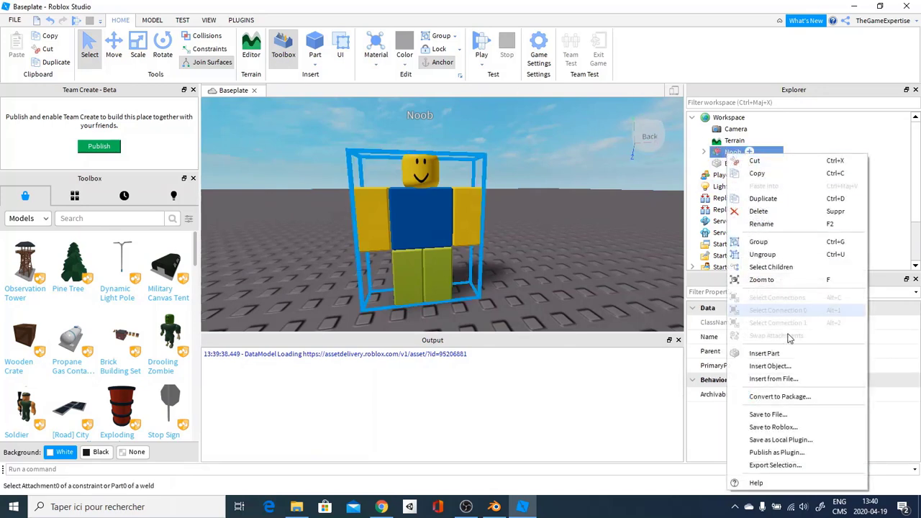
left_click(755, 465)
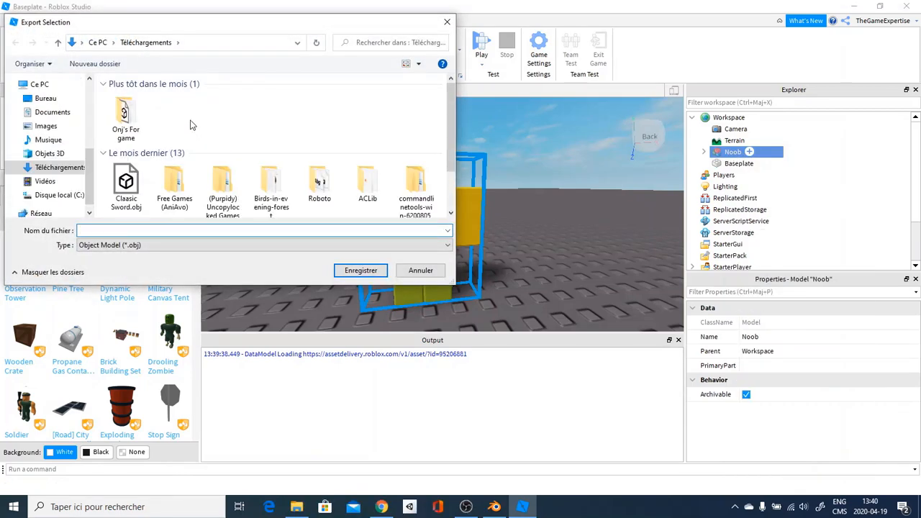
left_click(45, 181)
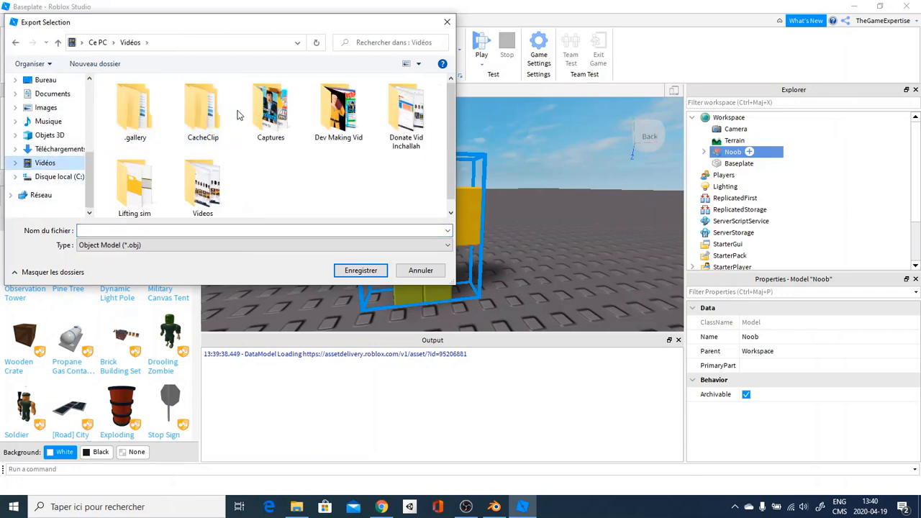
double_click(337, 111)
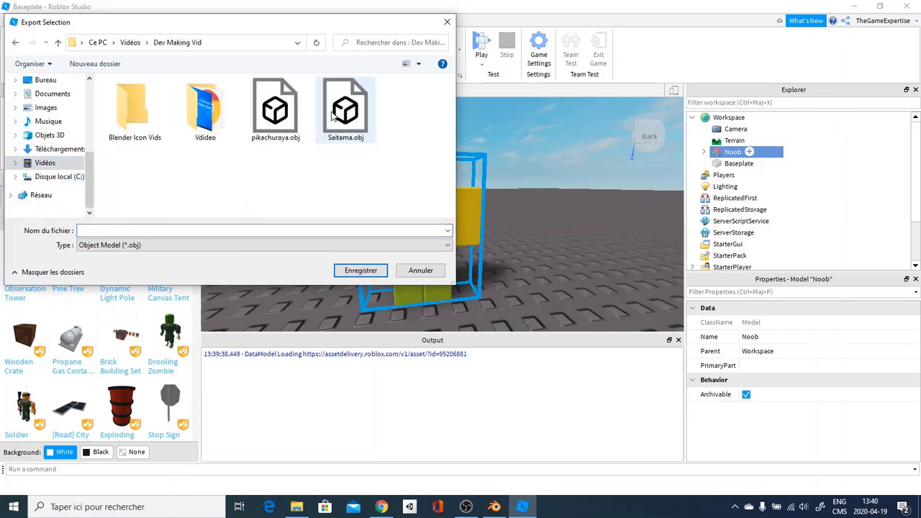
double_click(130, 108)
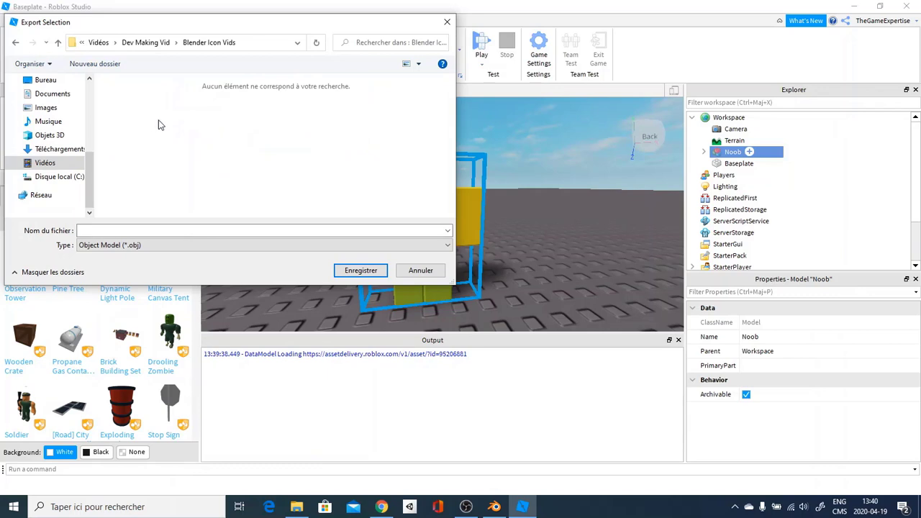
Step: Create a Character folder there and save the export as Noob.obj inside it
right_click(216, 127)
mouse_move(250, 285)
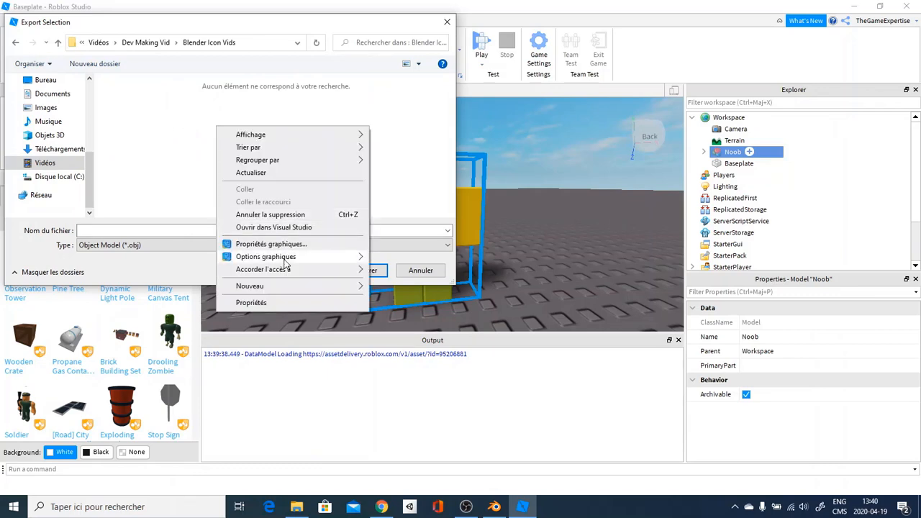
left_click(397, 287)
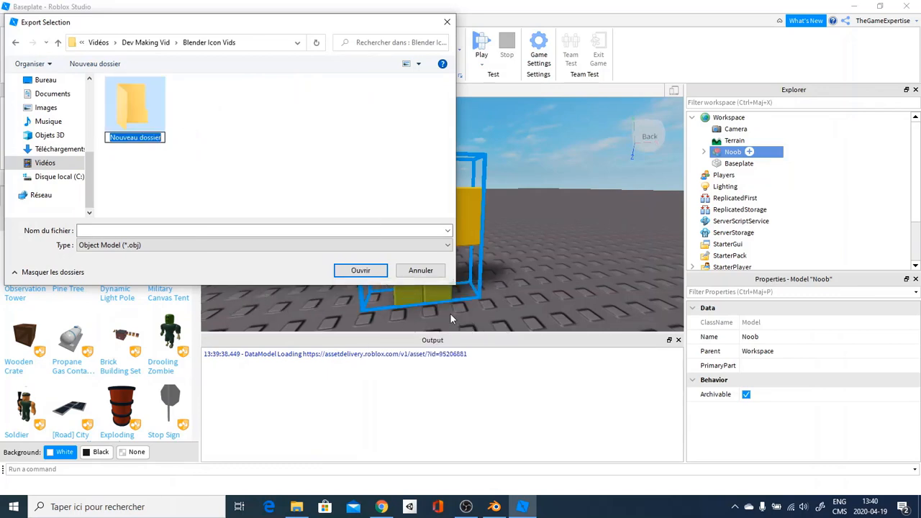
key("BackSpace")
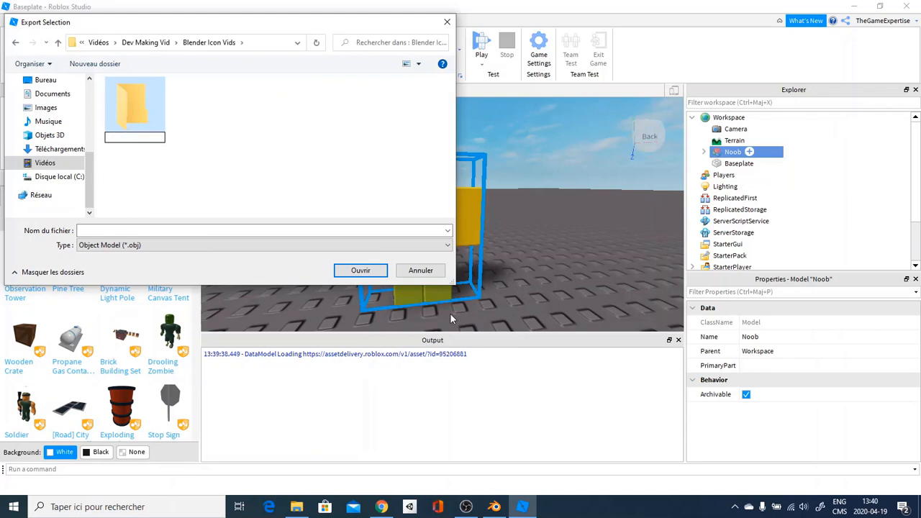
type("Character")
key("Return")
key("Return")
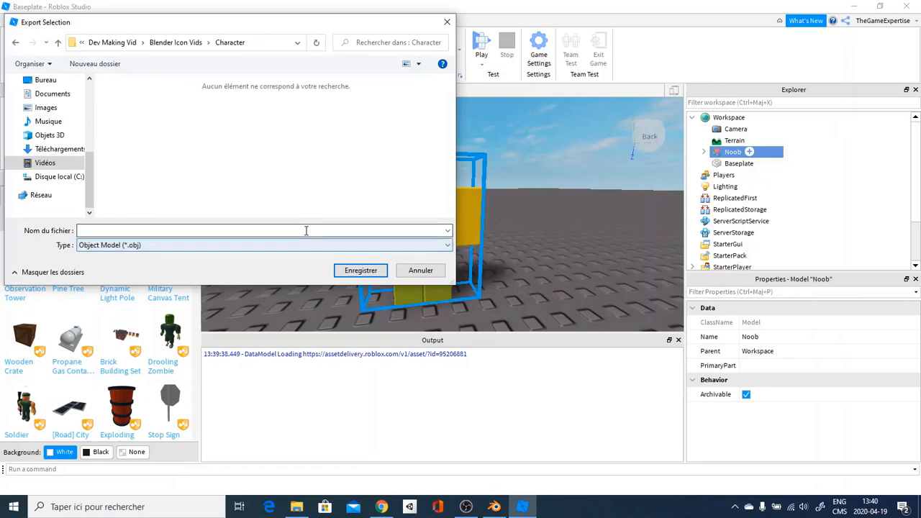
left_click(305, 230)
type("Noob")
key("Return")
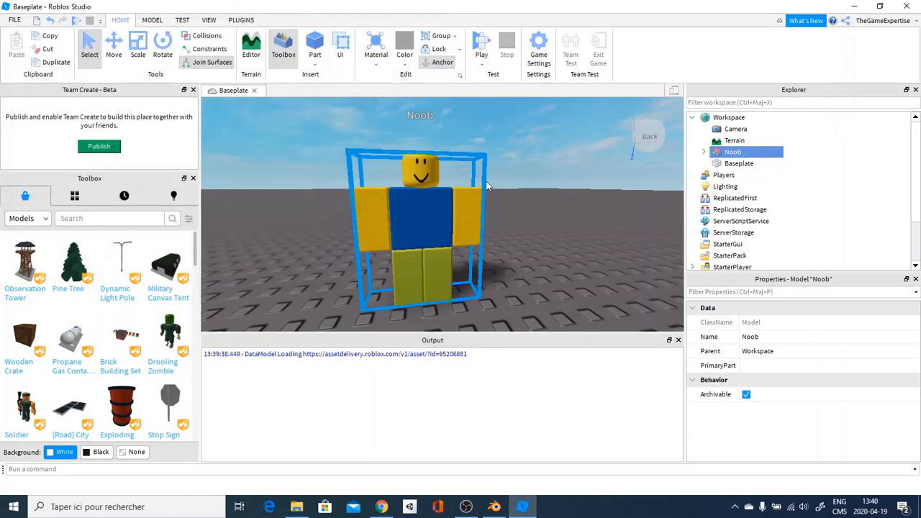
Step: Switch back to Blender, select the UpperTorso bone and Mesh_Torso, and cancel a move of the torso
left_click(495, 506)
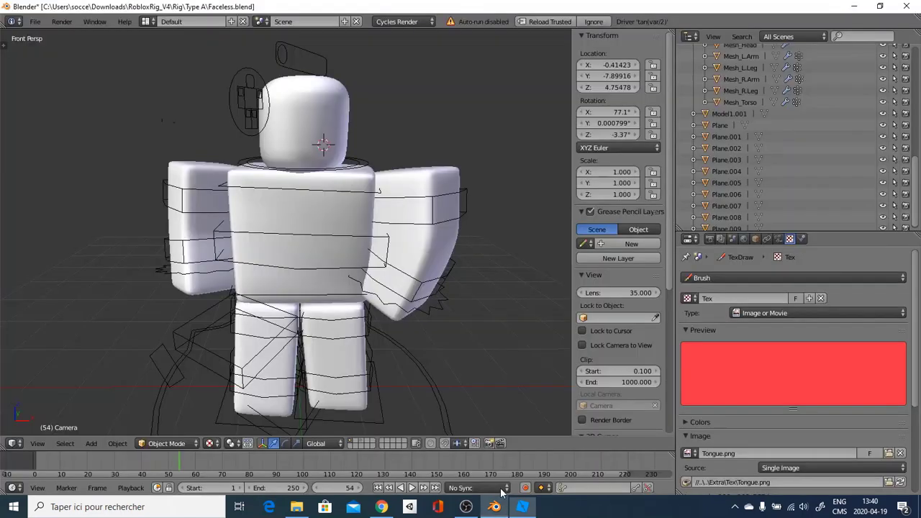
right_click(401, 244)
right_click(363, 188)
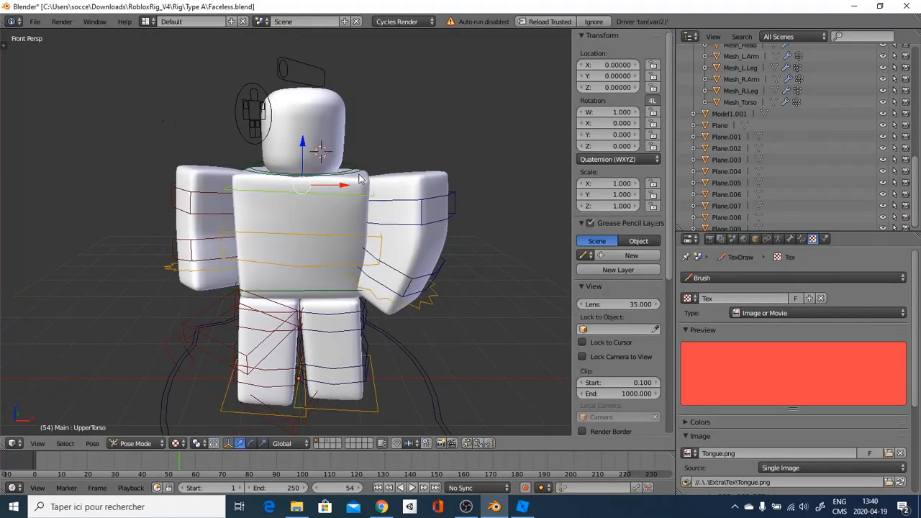
scroll(295, 216, "up", 2)
scroll(286, 236, "up", 3)
right_click(323, 238)
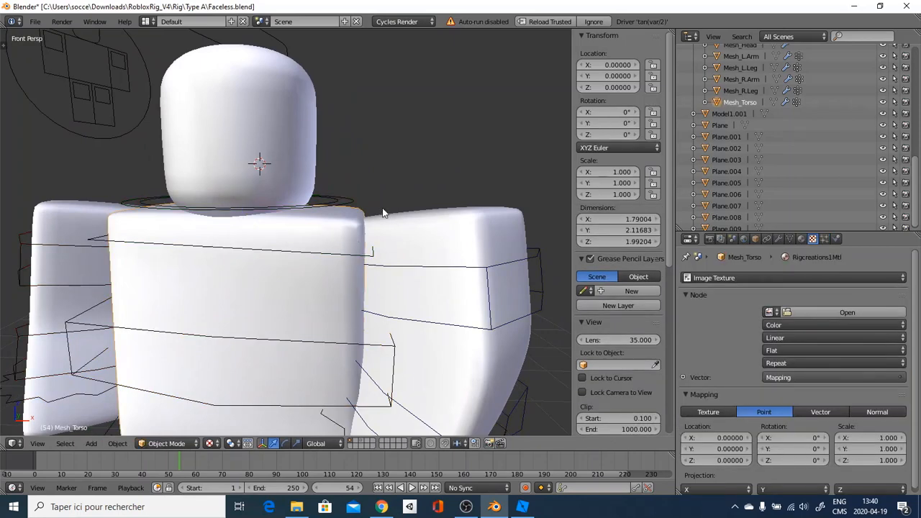
key("g")
right_click(402, 189)
scroll(392, 199, "down", 1)
scroll(392, 199, "down", 4)
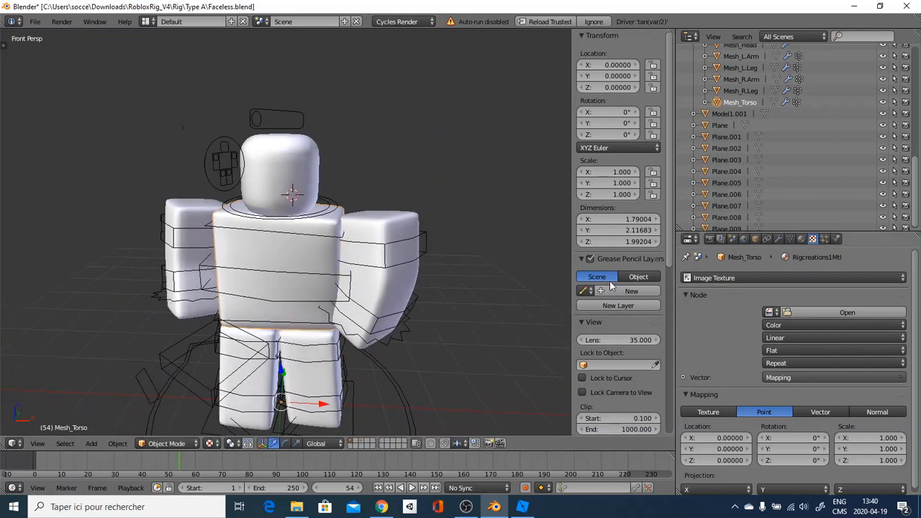
Step: Place the 3D cursor around the scene, inspect Mesh_L_Arm and UpperTorso, and reselect Mesh_Torso
left_click(338, 211)
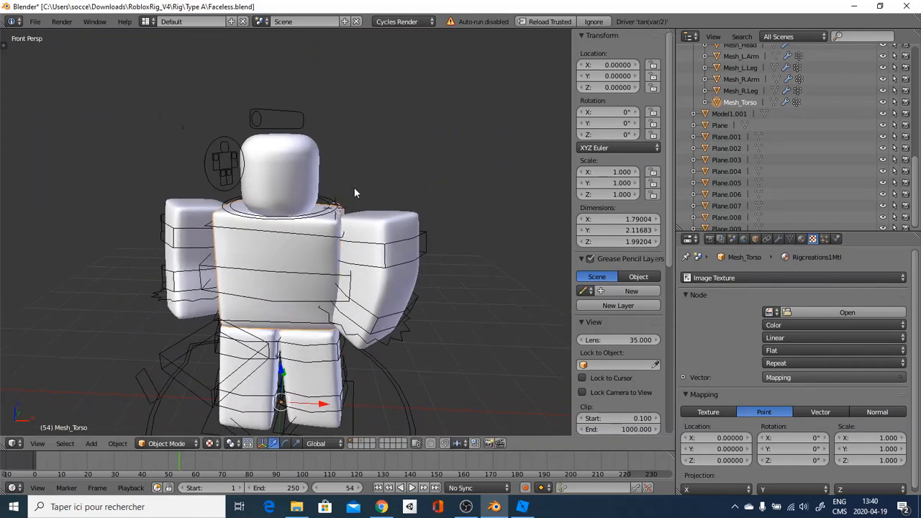
left_click(452, 273)
left_click(491, 249)
left_click(262, 271)
right_click(330, 224)
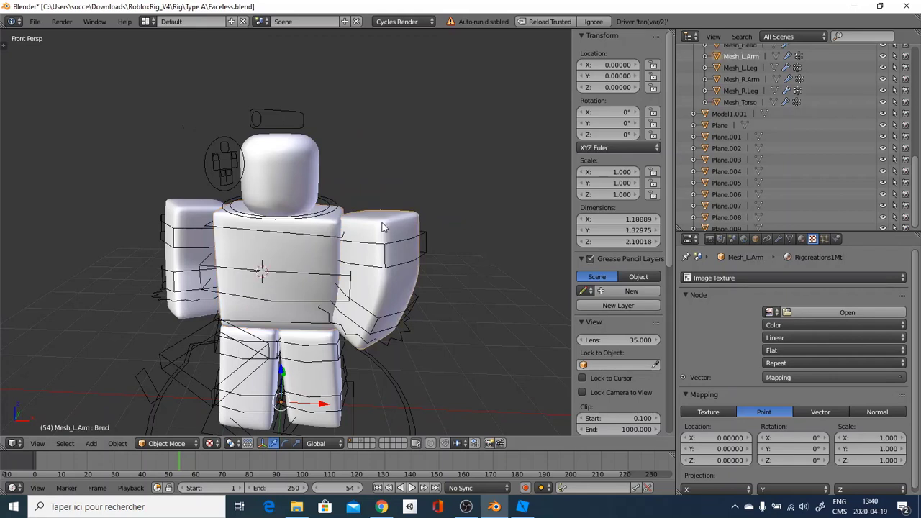
right_click(335, 225)
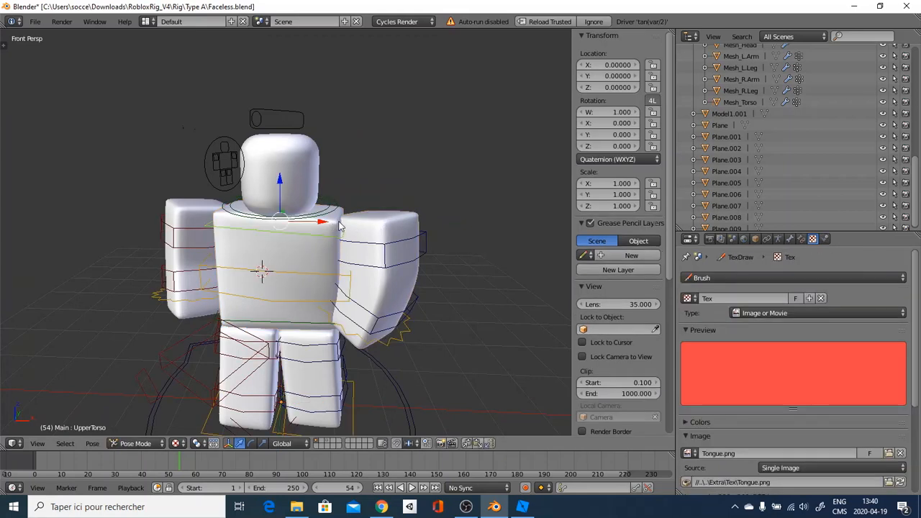
scroll(339, 226, "up", 4)
key("w")
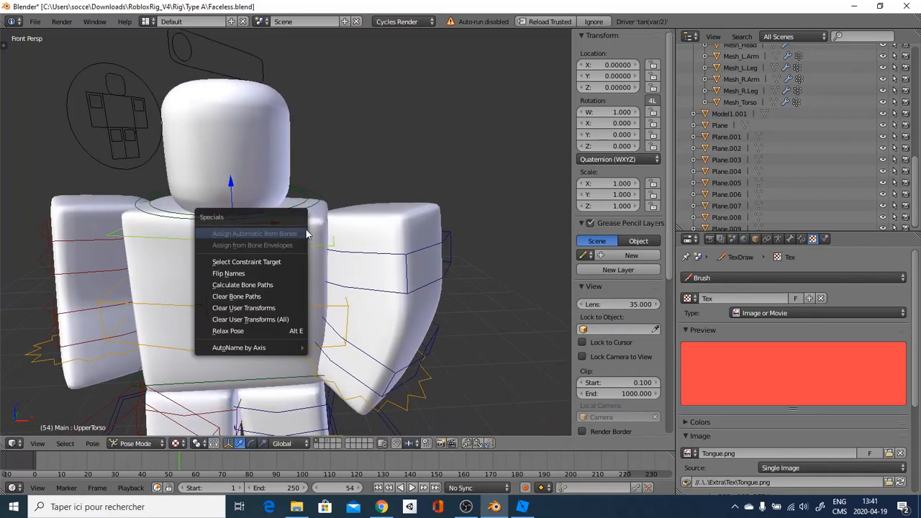
key("Escape")
right_click(314, 231)
scroll(316, 237, "down", 2)
scroll(343, 249, "down", 2)
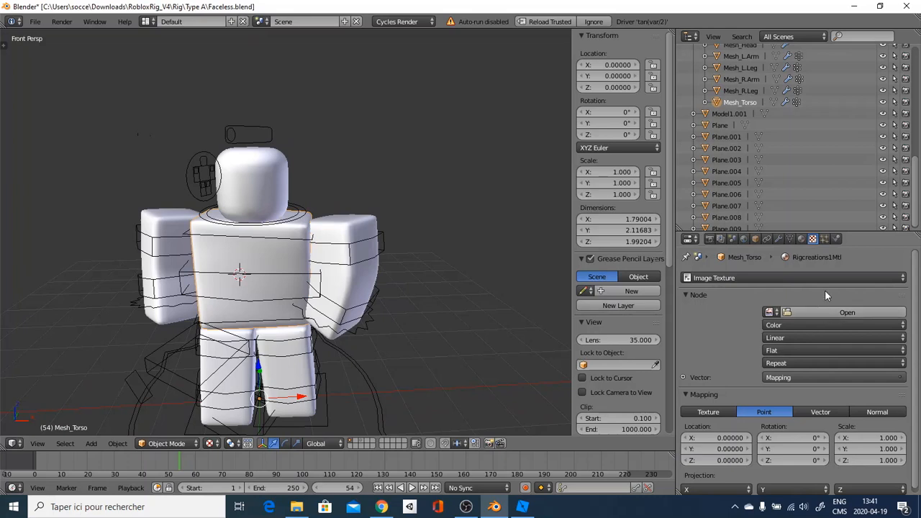
Step: Reach the Mesh_Torso image texture settings and browse for a texture image
left_click(802, 239)
left_click(710, 239)
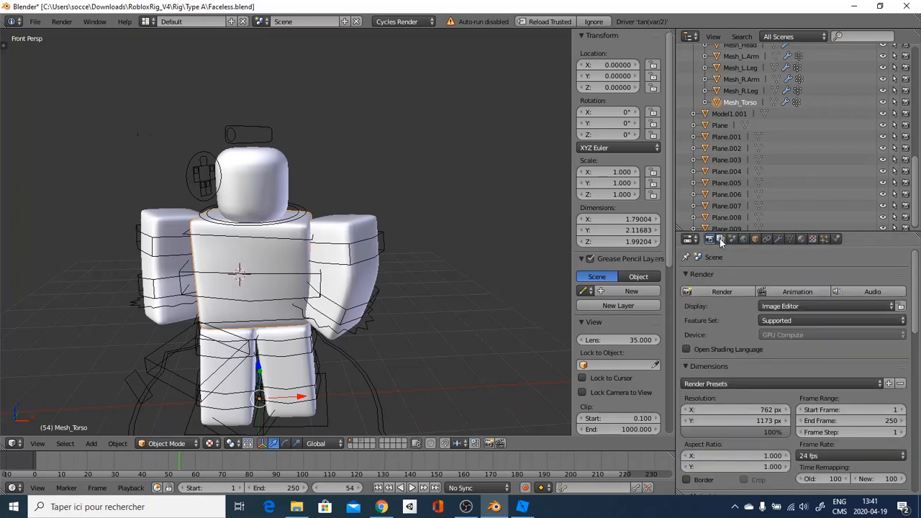
left_click(812, 240)
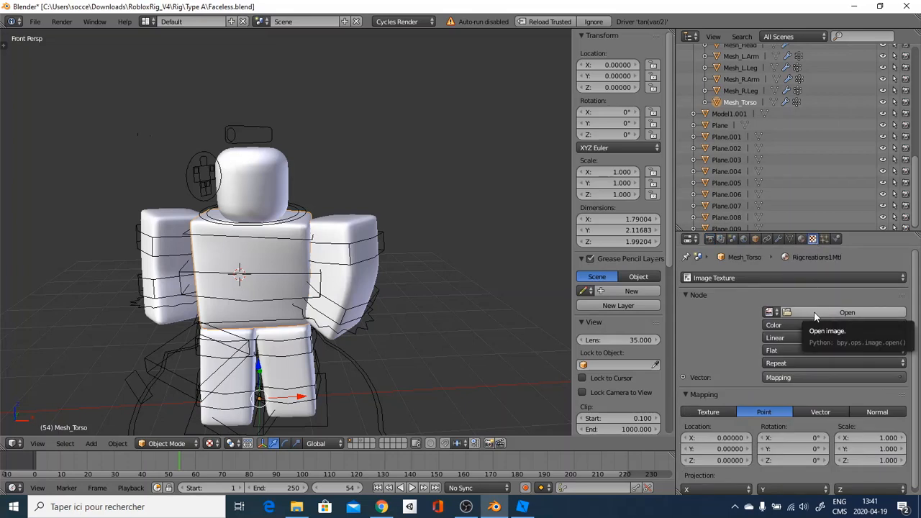
left_click(836, 315)
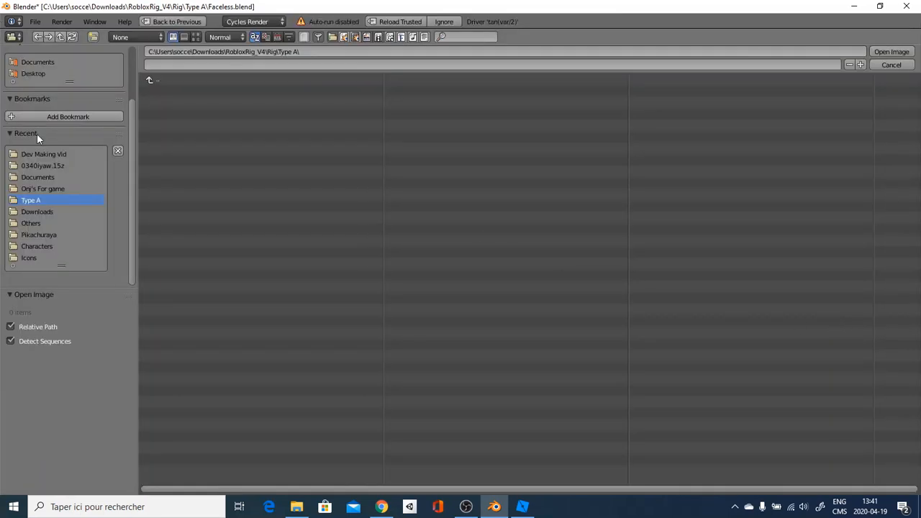
Step: Navigate to the Character folder and pick Noob1Tex.png as the character texture
left_click(43, 247)
left_click(33, 61)
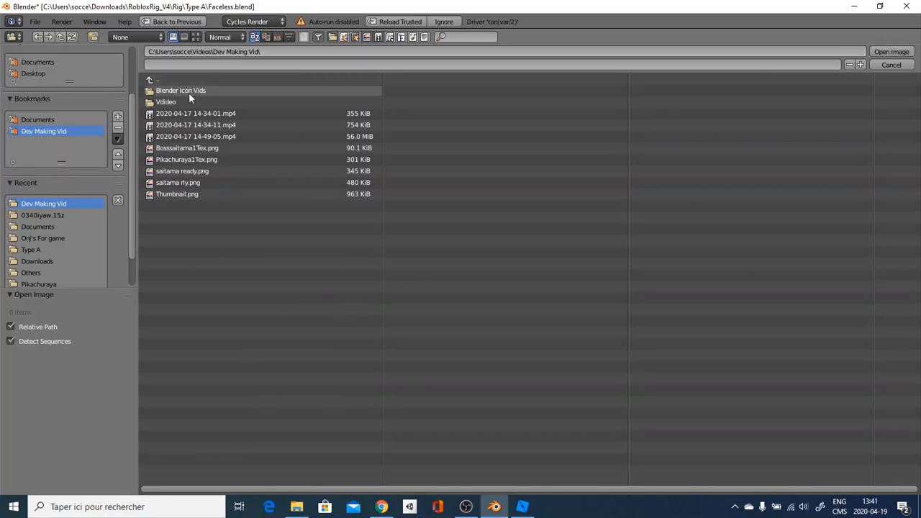
left_click(189, 92)
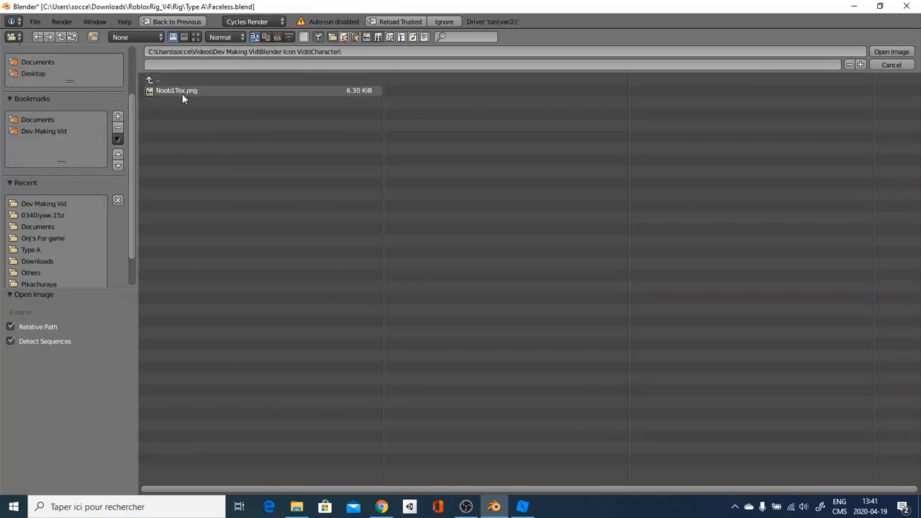
left_click(181, 91)
left_click(899, 52)
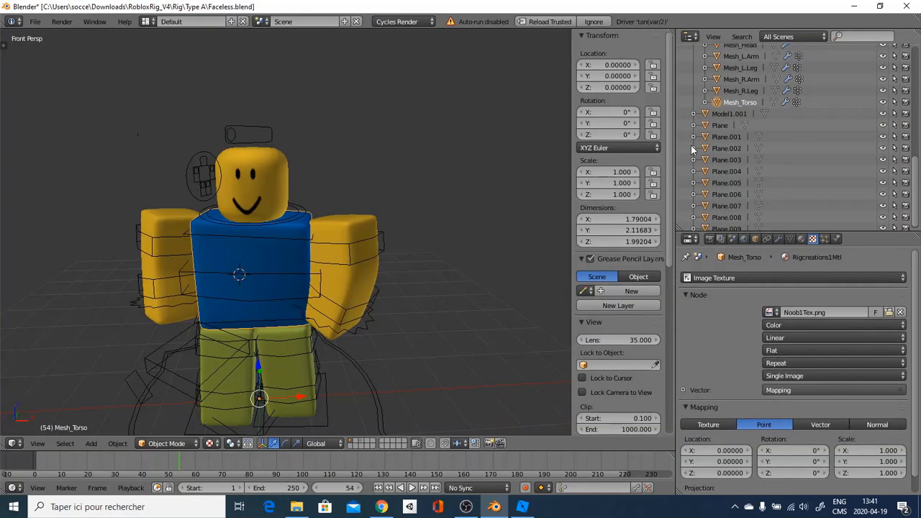
key("shift+f")
key("w")
key("s")
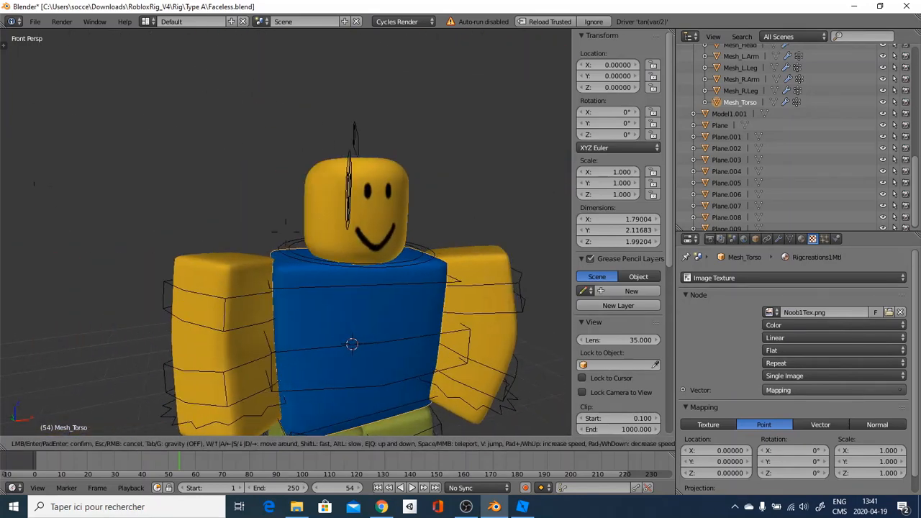
key("w")
key("s")
left_click(285, 238)
key("ctrl+alt+KP_0")
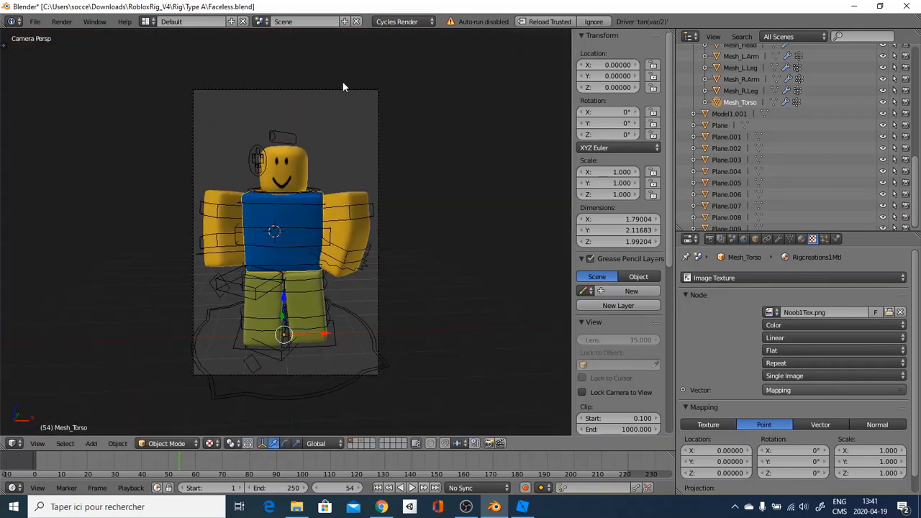
right_click(342, 87)
key("KP_0")
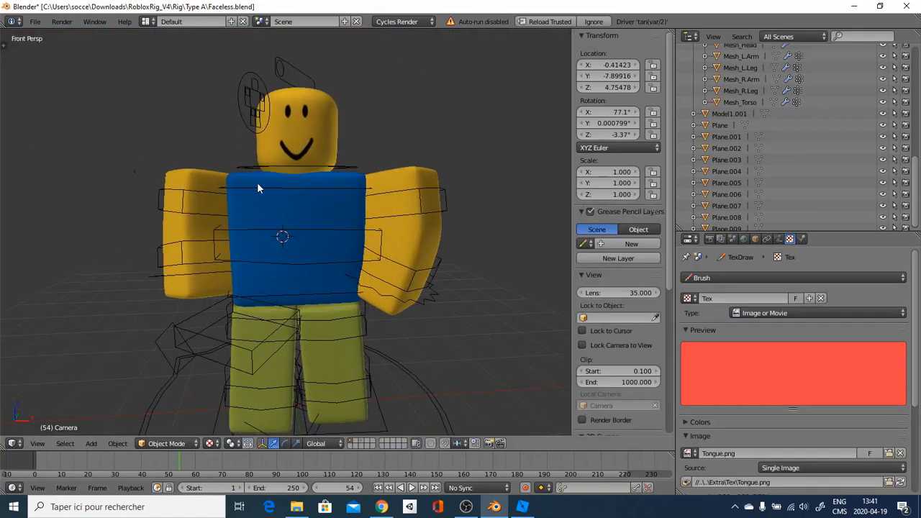
key("shift+f")
key("w")
key("s")
key("w")
key("s")
key("w")
key("s")
key("s")
key("w")
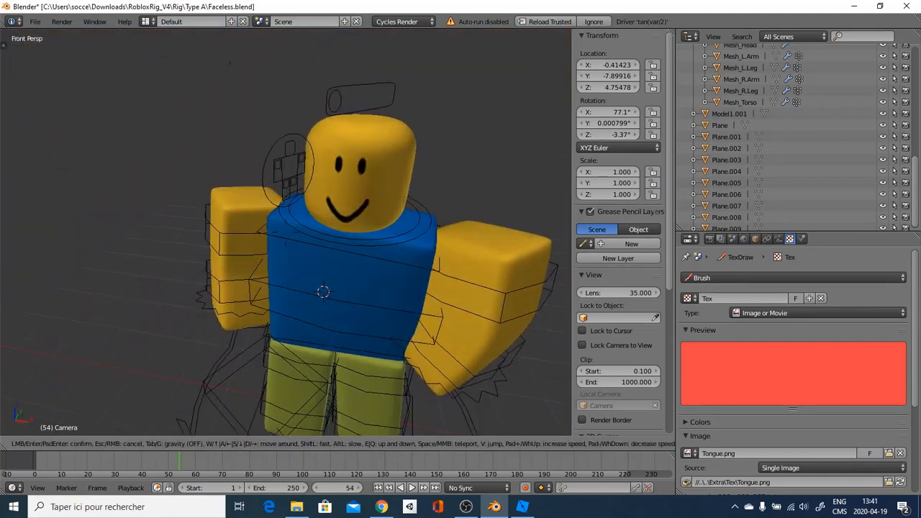
key("s")
key("w")
key("s")
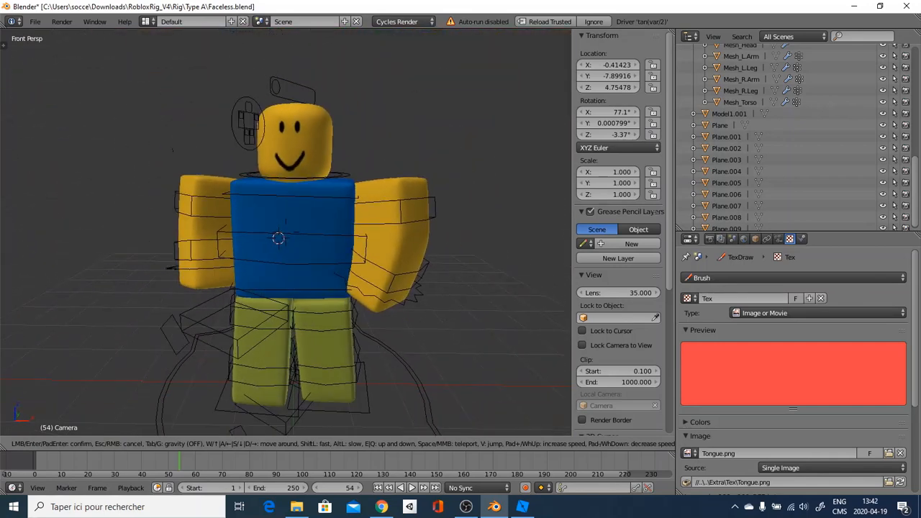
key("w")
left_click(285, 237)
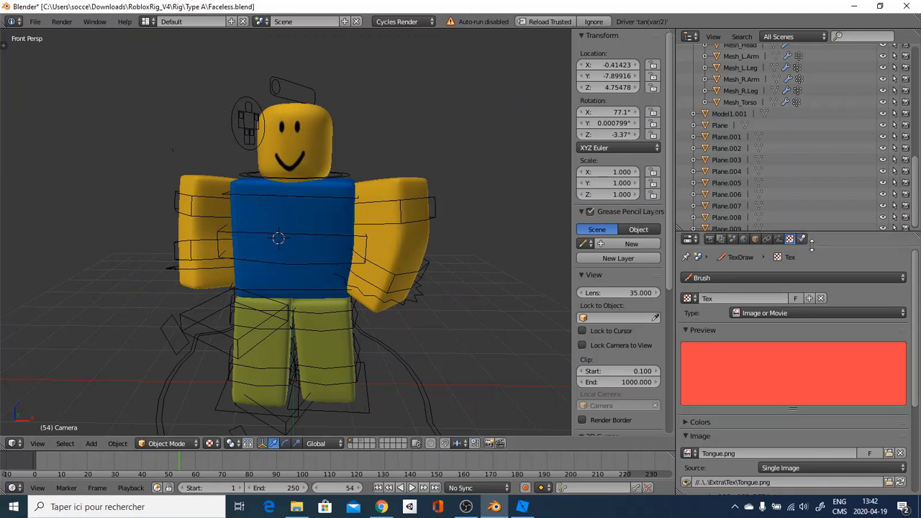
Step: Check the World and Scene settings, then the Render settings where Film is set Transparent
left_click(744, 239)
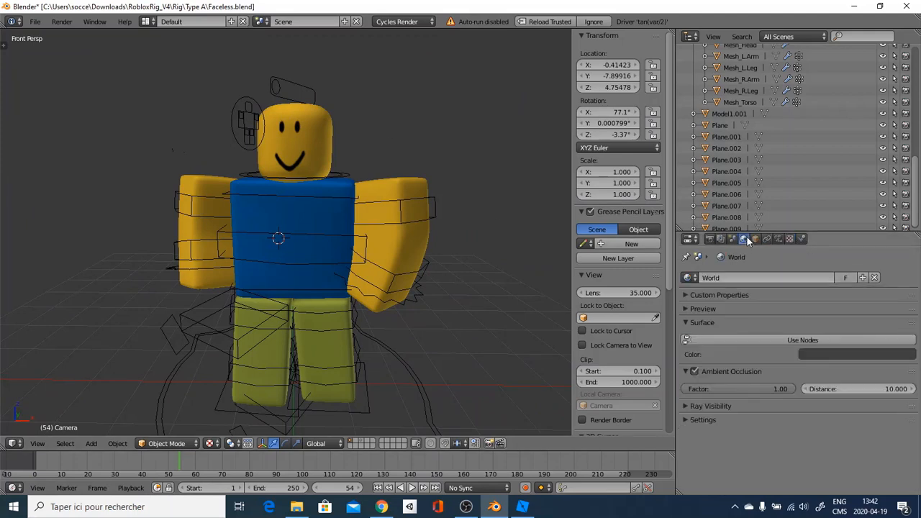
left_click(686, 369)
left_click(729, 240)
scroll(732, 306, "down", 3)
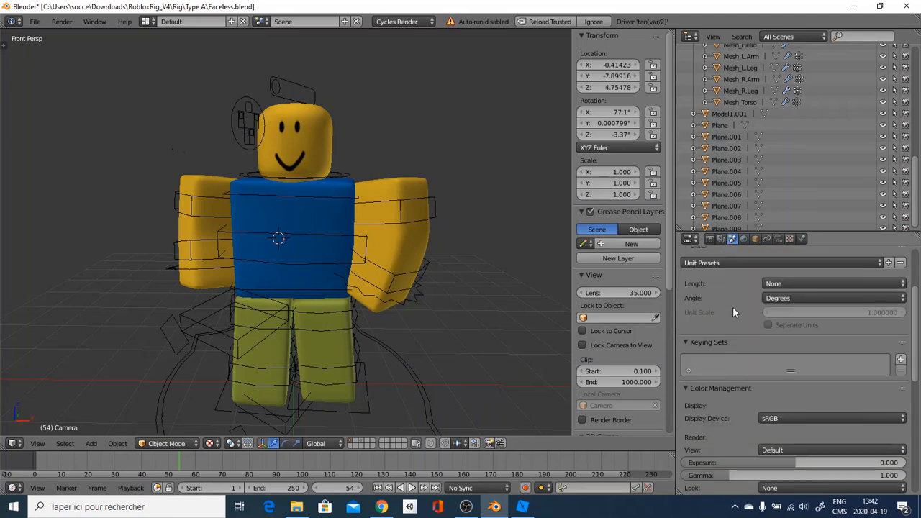
scroll(733, 306, "up", 3)
left_click(709, 239)
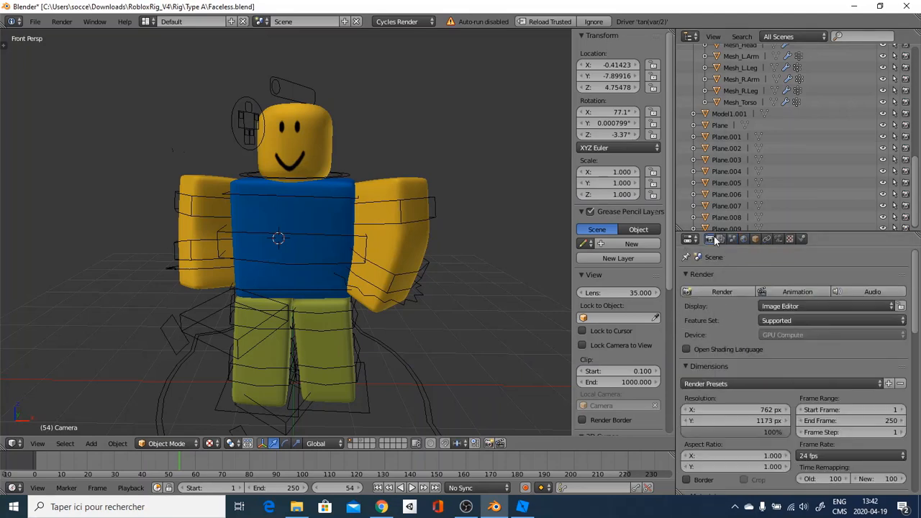
scroll(755, 405, "down", 5)
scroll(756, 412, "down", 5)
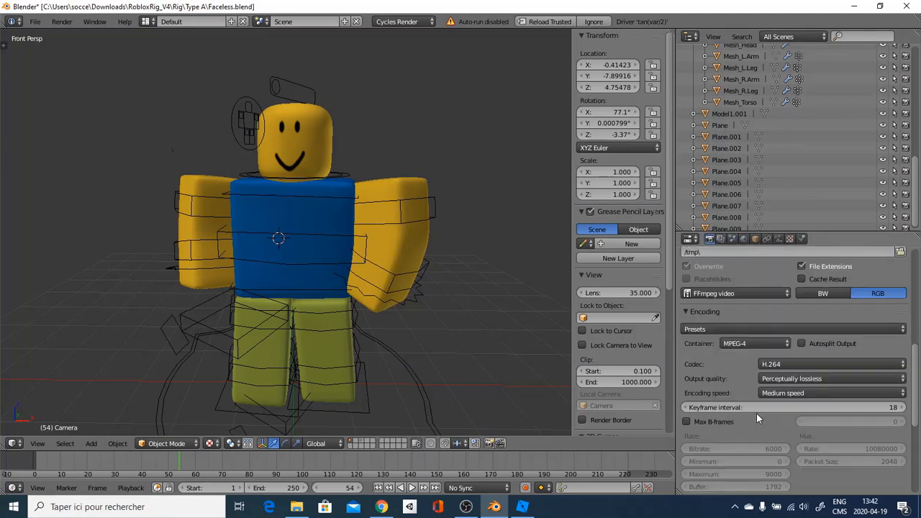
scroll(756, 412, "down", 5)
scroll(756, 412, "down", 3)
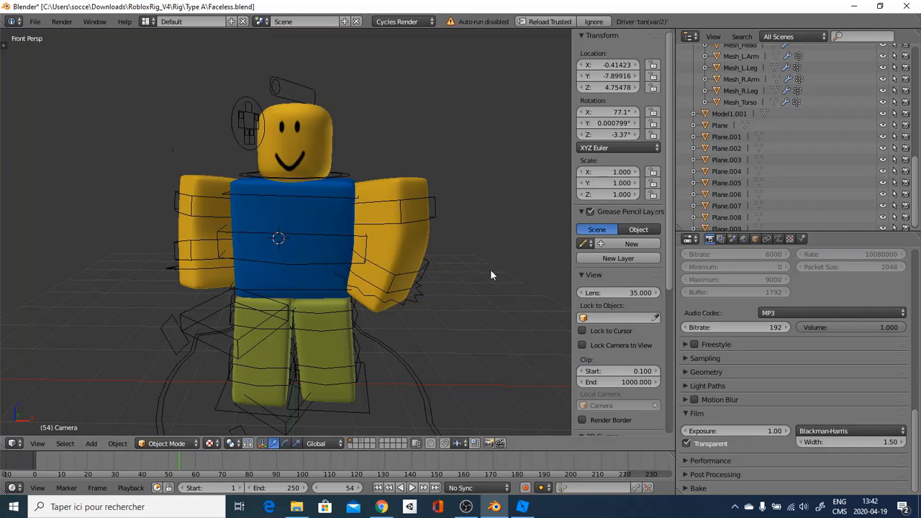
Step: Look through the scene camera and re-aim its framing on the Noob with walk navigation
key("KP_0")
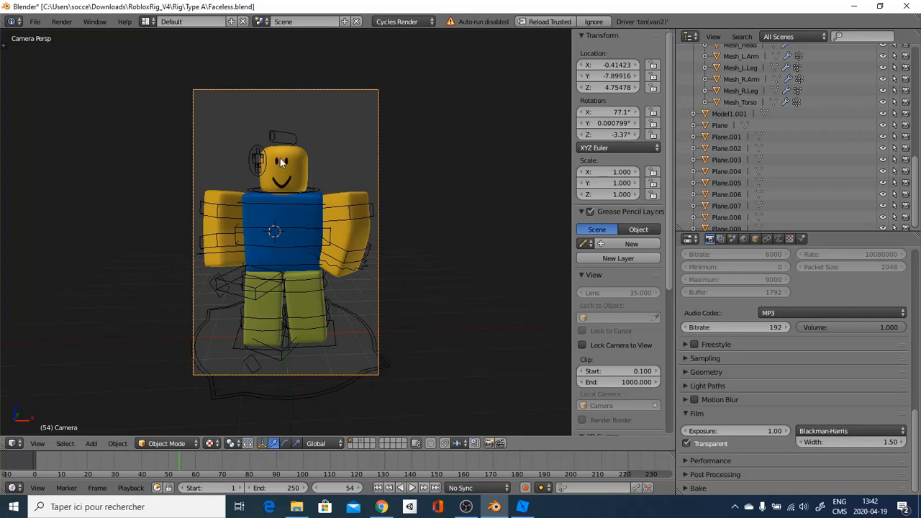
key("shift+f")
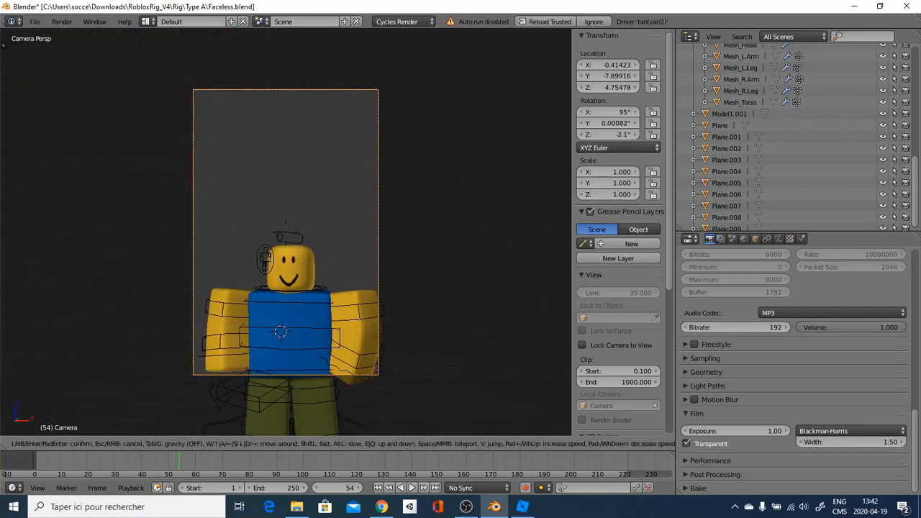
left_click(195, 107)
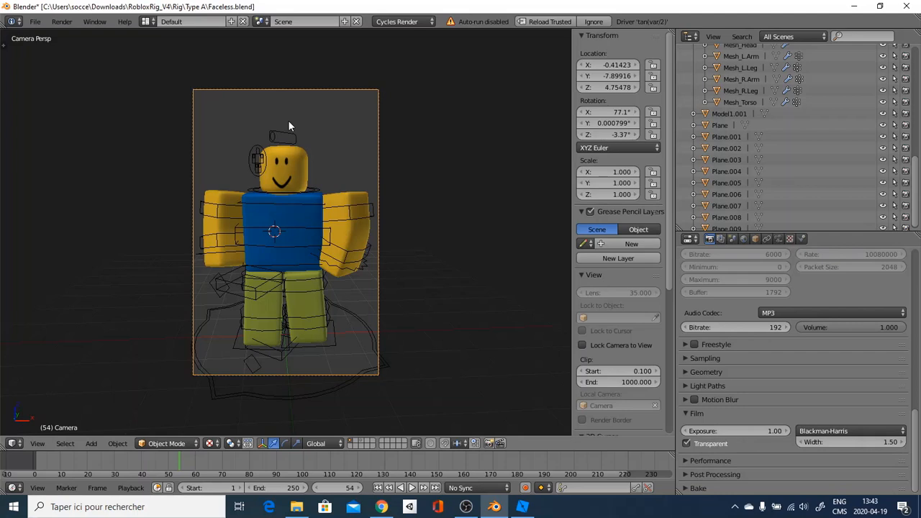
Step: Render the camera view of the Noob on a transparent background with F12
key("alt+Tab")
key("F12")
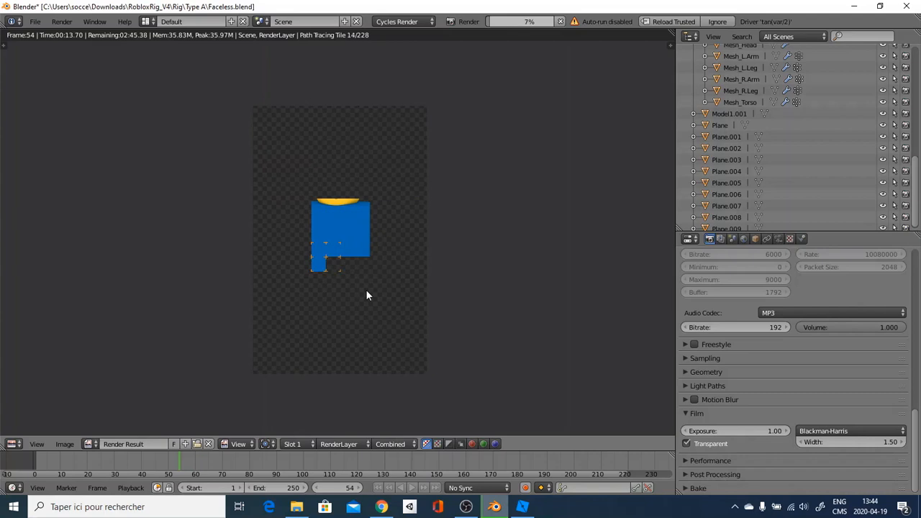
Step: Cancel the stray render-border shortcut and let the Cycles render of the Noob finish
key("ctrl+b")
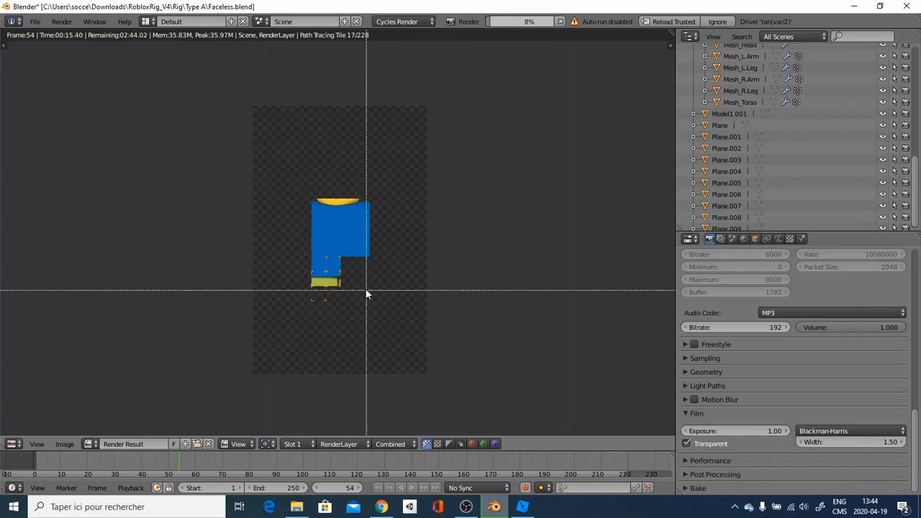
key("Escape")
left_click(468, 507)
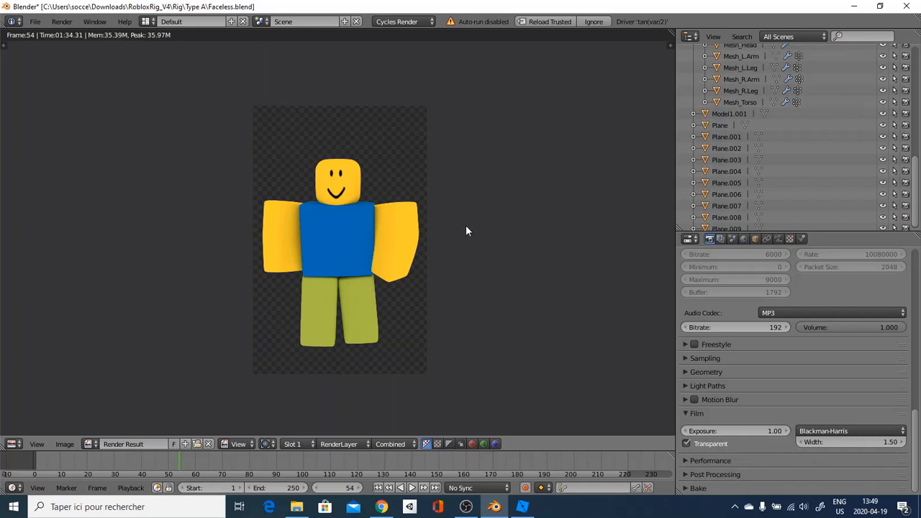
Step: Start saving the render as a PNG with RGBA so transparency is kept
left_click(70, 443)
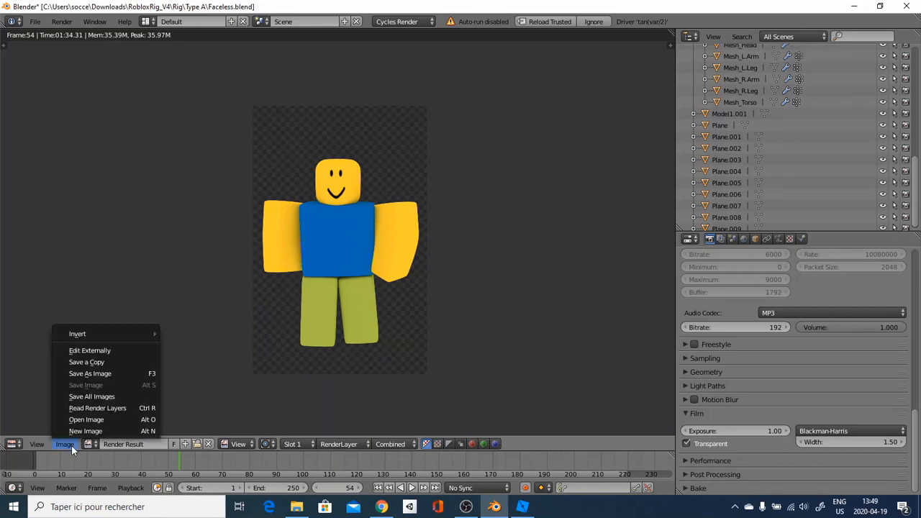
left_click(89, 373)
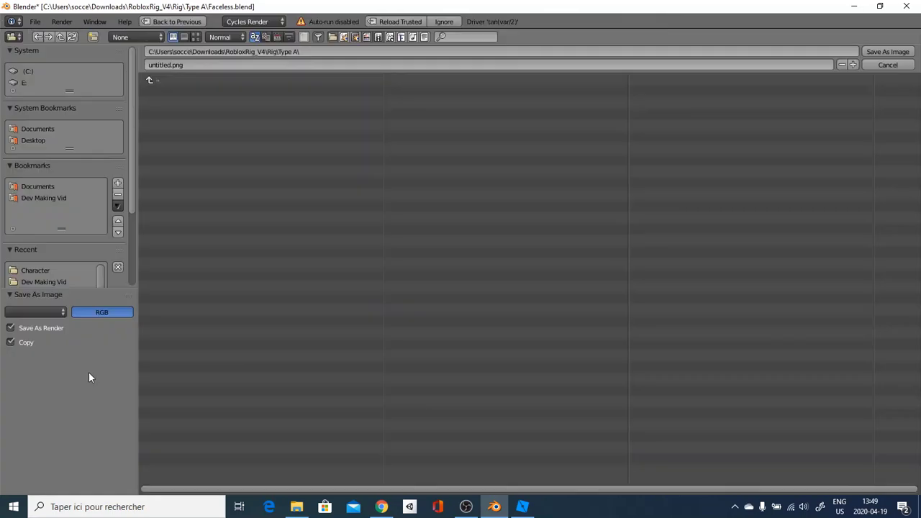
left_click(29, 310)
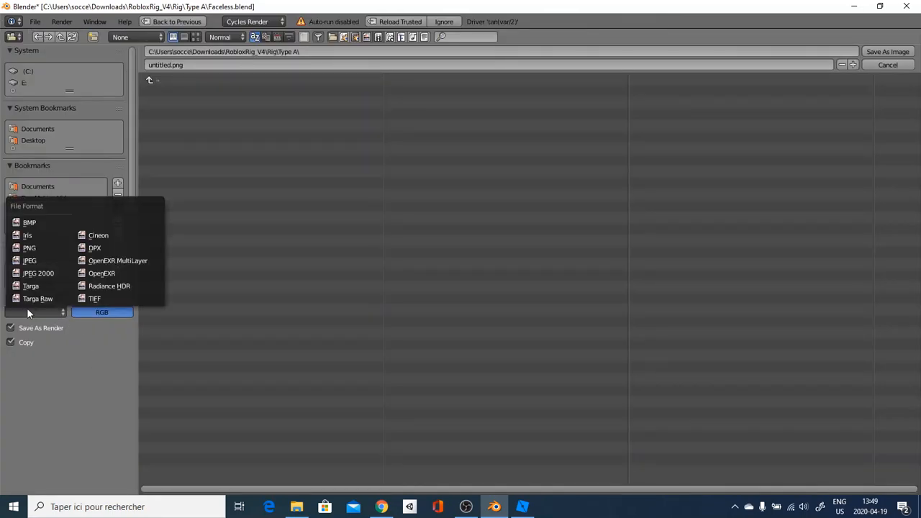
left_click(27, 247)
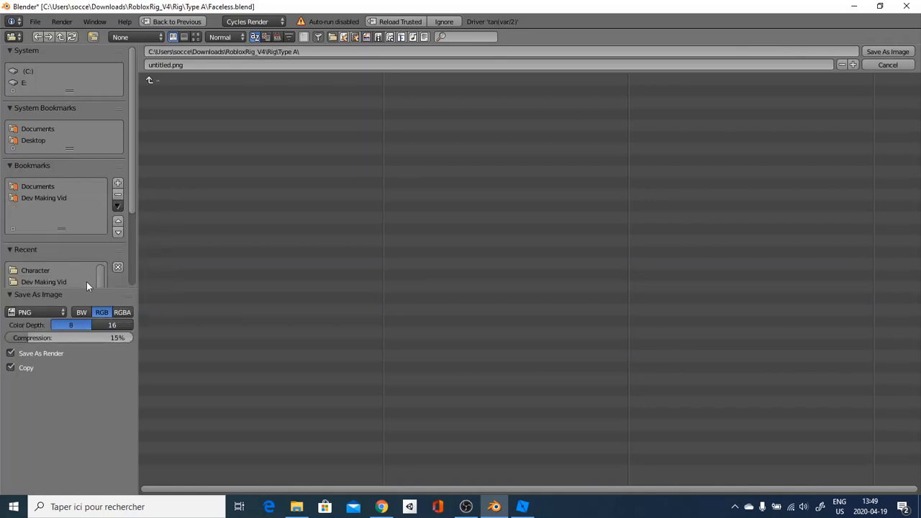
left_click(118, 312)
Step: Name the file Noob and save it into Dev Making Vid > Blender Icon Vids > Character
left_click(237, 64)
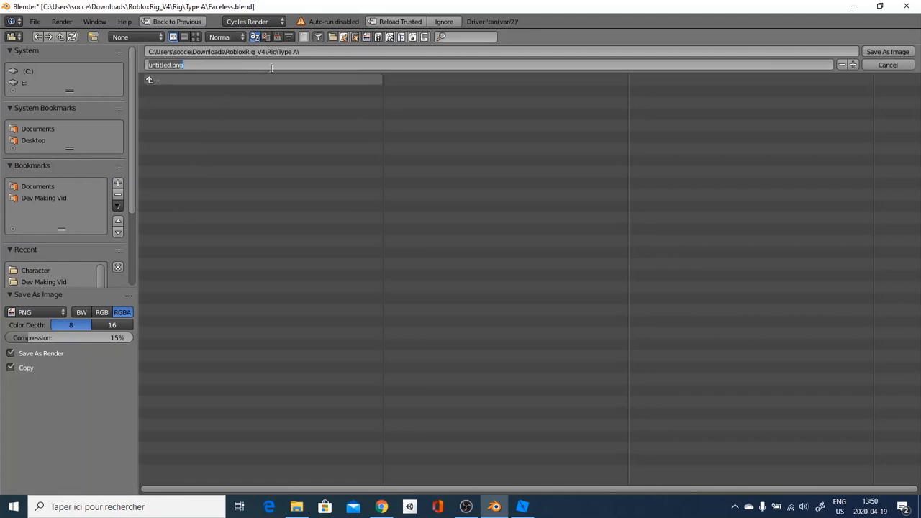
key("BackSpace")
type("Noob")
left_click(47, 129)
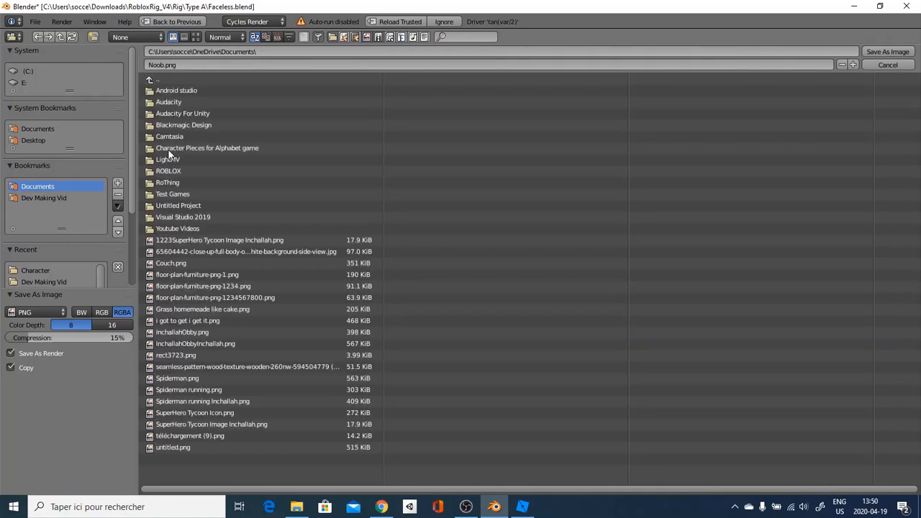
left_click(48, 198)
left_click(194, 91)
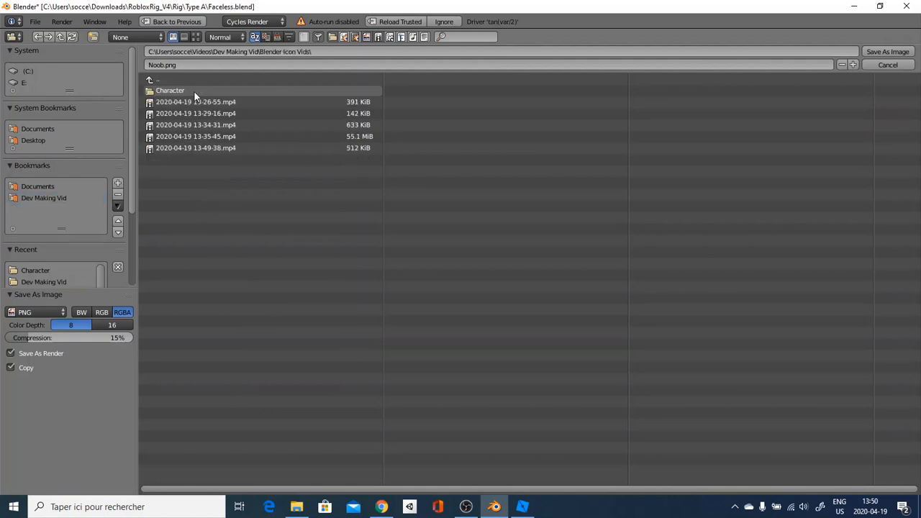
left_click(194, 90)
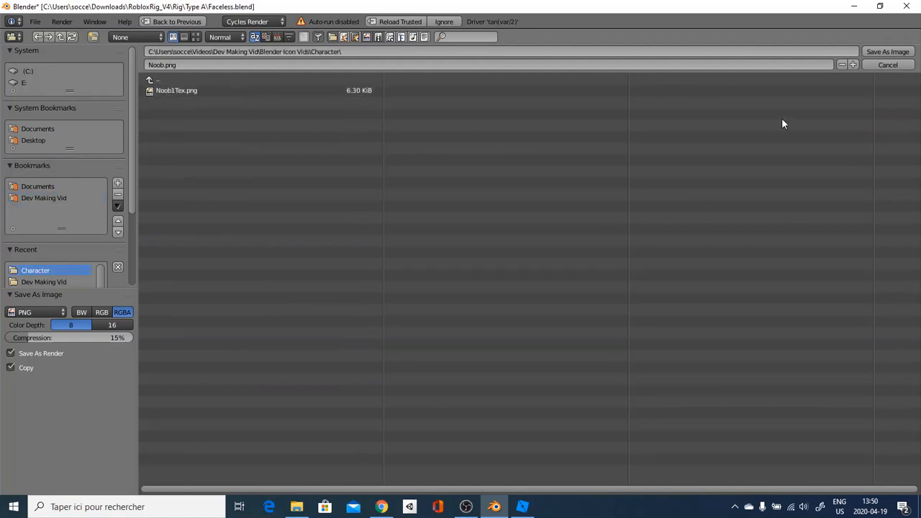
left_click(886, 52)
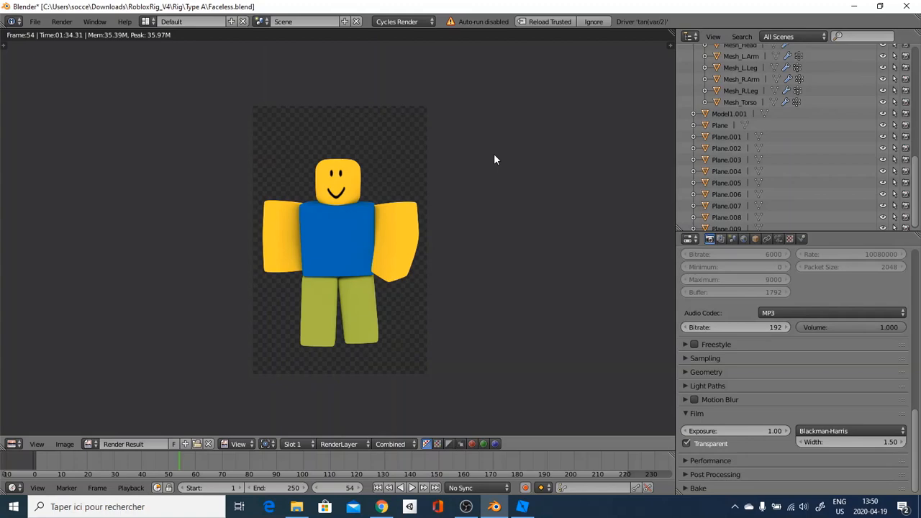
Step: Browse into the Character folder in File Explorer and view the saved Noob.png
left_click(296, 506)
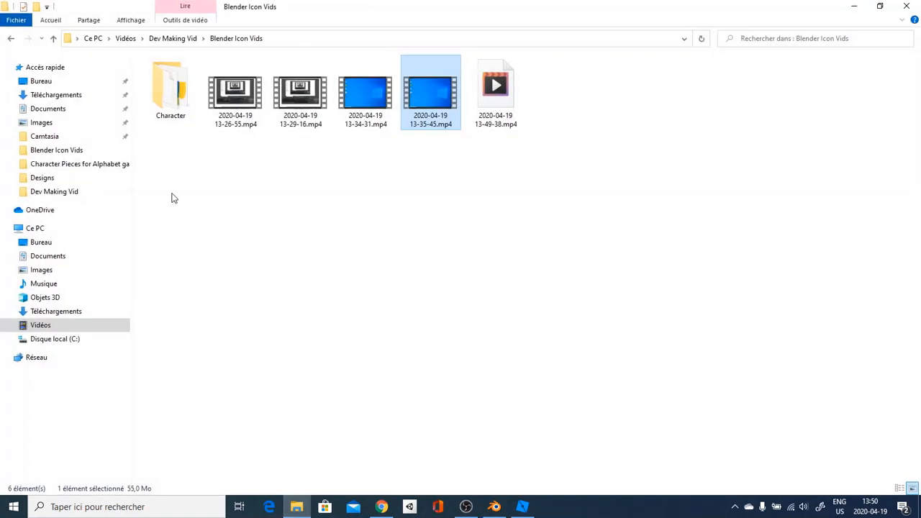
double_click(169, 108)
left_click(300, 86)
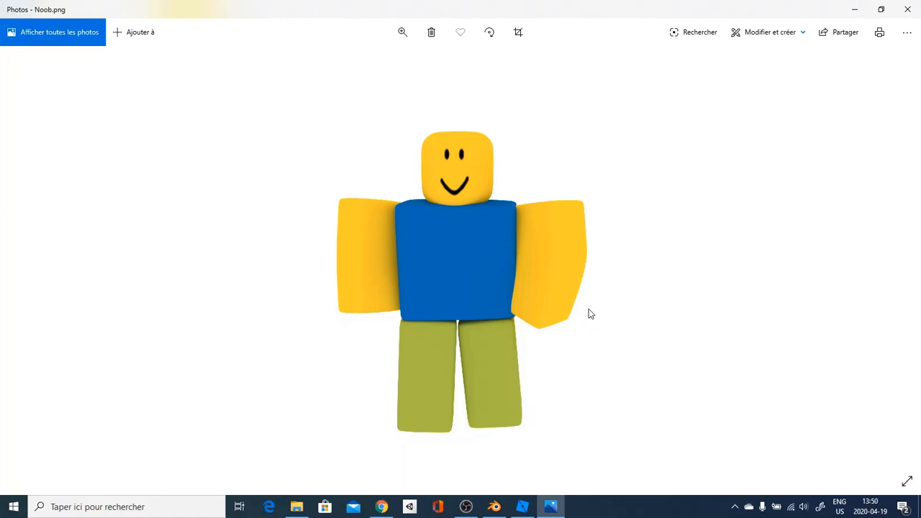
Step: Close the photo viewer and load befunky.com/create in a new Chrome tab
key("alt+F4")
key("ctrl+t")
type("q")
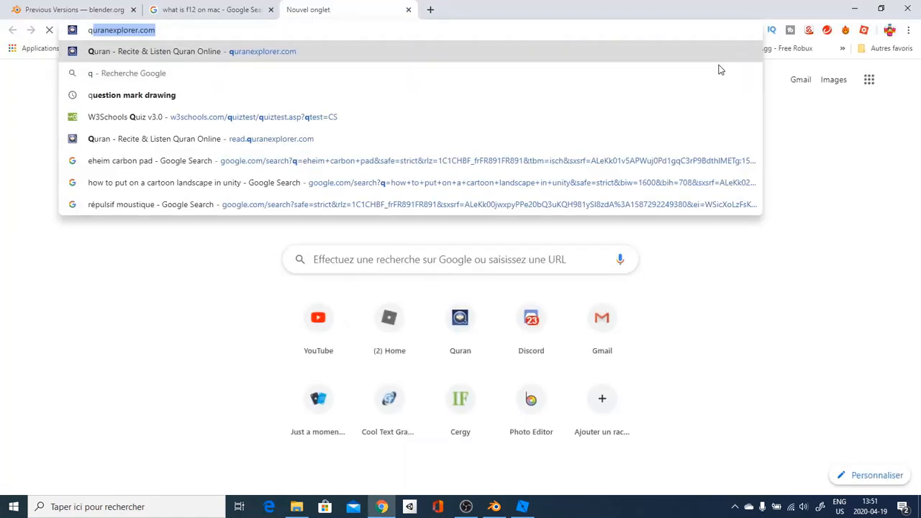
key("BackSpace")
key("BackSpace")
type("be")
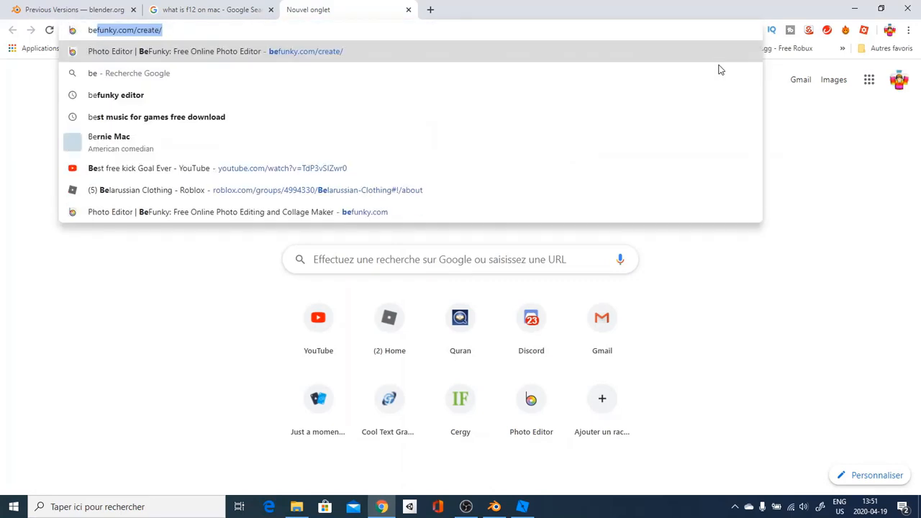
type("fu")
key("Return")
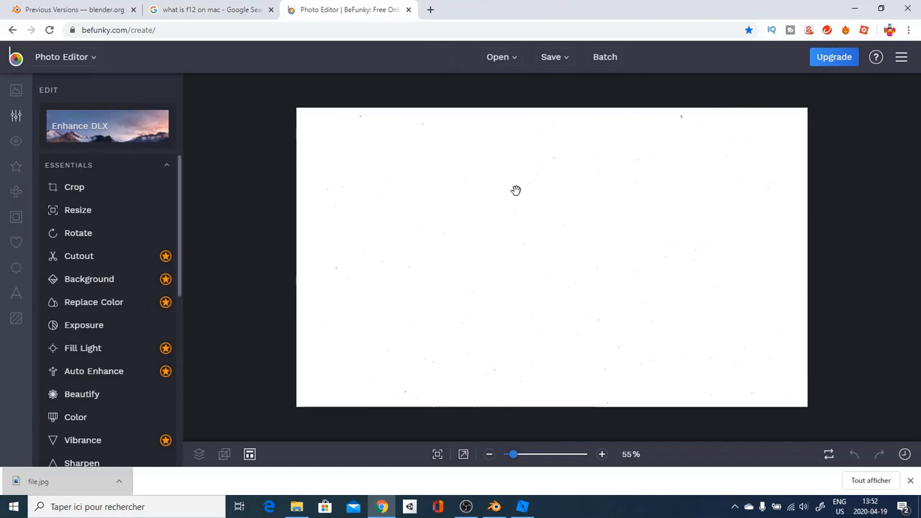
Step: Upload Noob.png from the Character folder into BeFunky's Image Manager
left_click(15, 91)
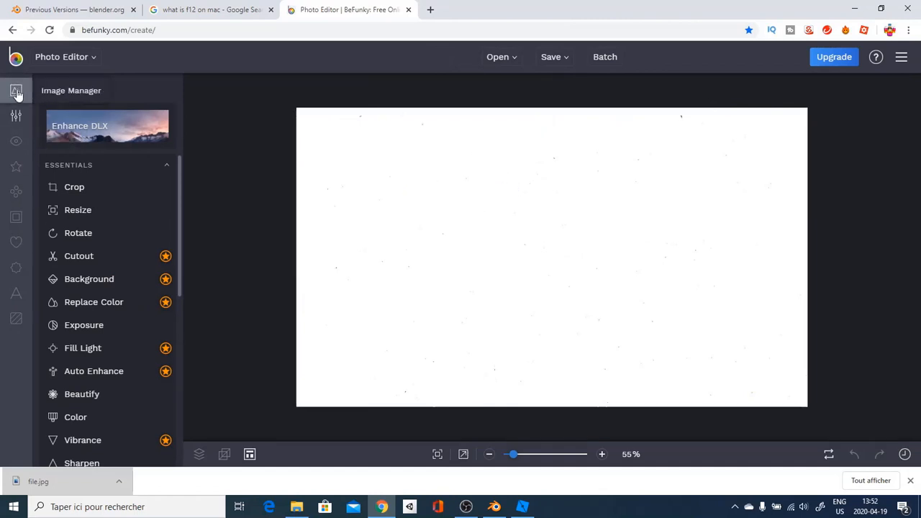
scroll(93, 288, "down", 3)
scroll(94, 291, "down", 3)
scroll(91, 297, "down", 2)
scroll(92, 295, "up", 3)
scroll(93, 291, "up", 3)
scroll(97, 287, "up", 3)
left_click(109, 127)
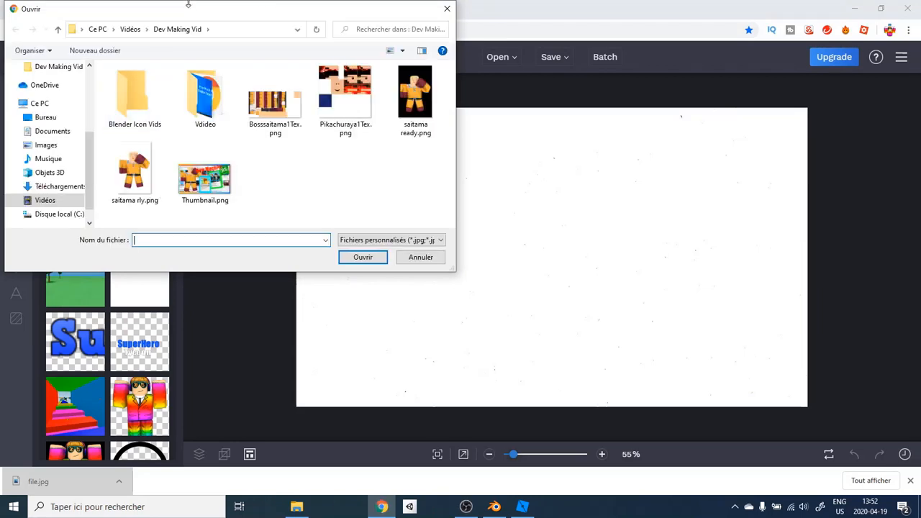
left_click_drag(191, 10, 210, 49)
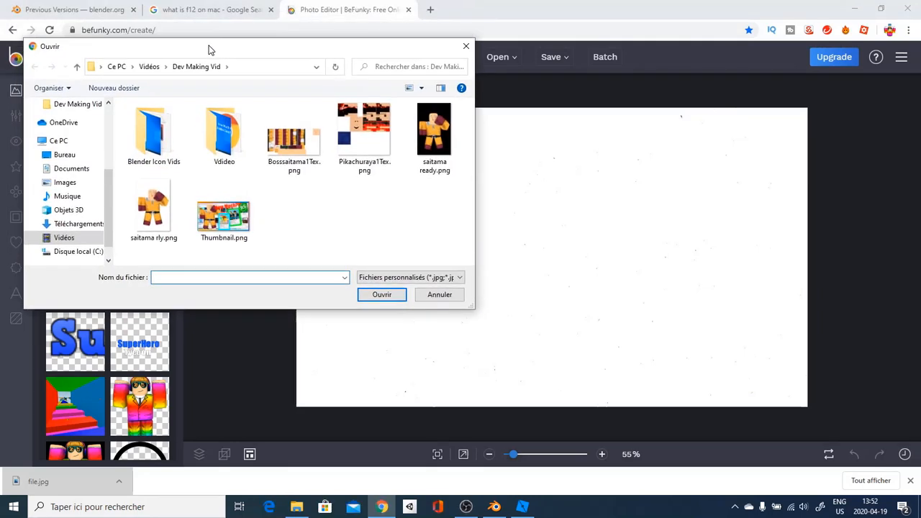
left_click(152, 147)
double_click(153, 147)
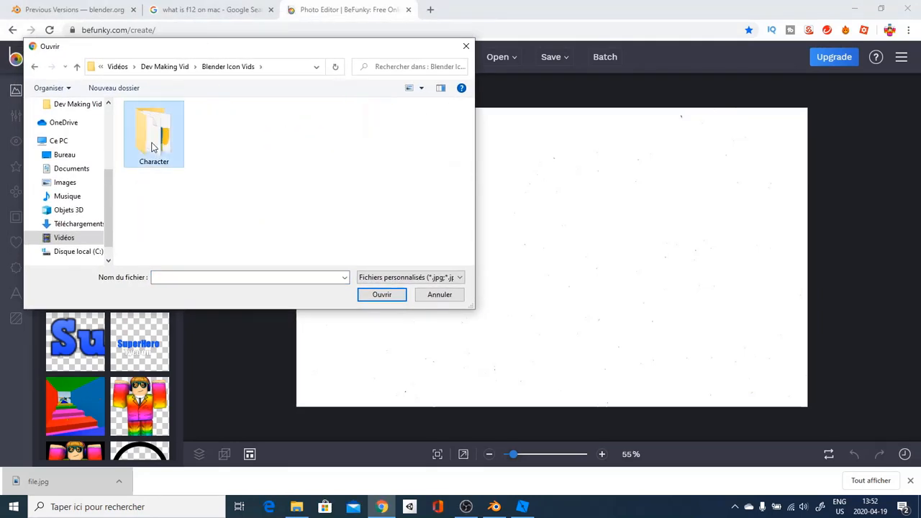
double_click(154, 133)
left_click(160, 132)
double_click(160, 132)
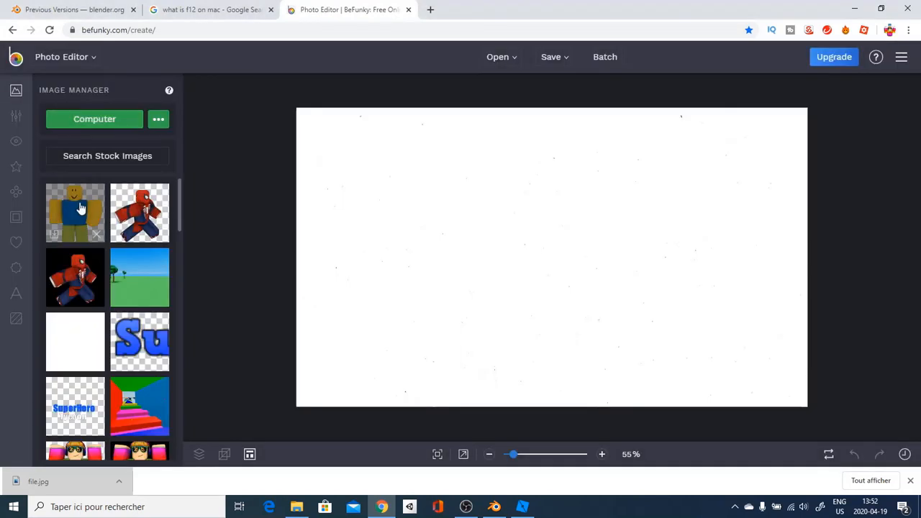
Step: Drop the Noob image onto the white canvas, undoing a couple of distorted resizes
left_click_drag(72, 206, 515, 202)
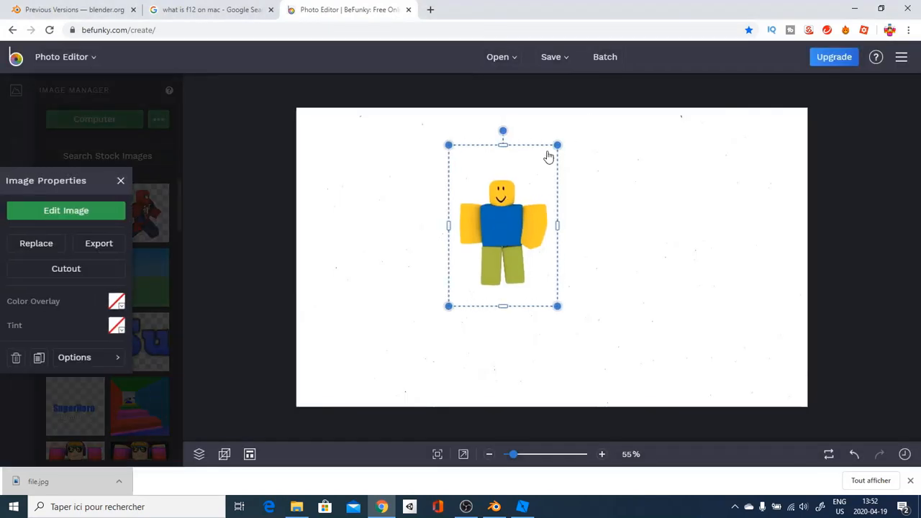
left_click_drag(504, 148, 506, 171)
left_click_drag(505, 298, 506, 283)
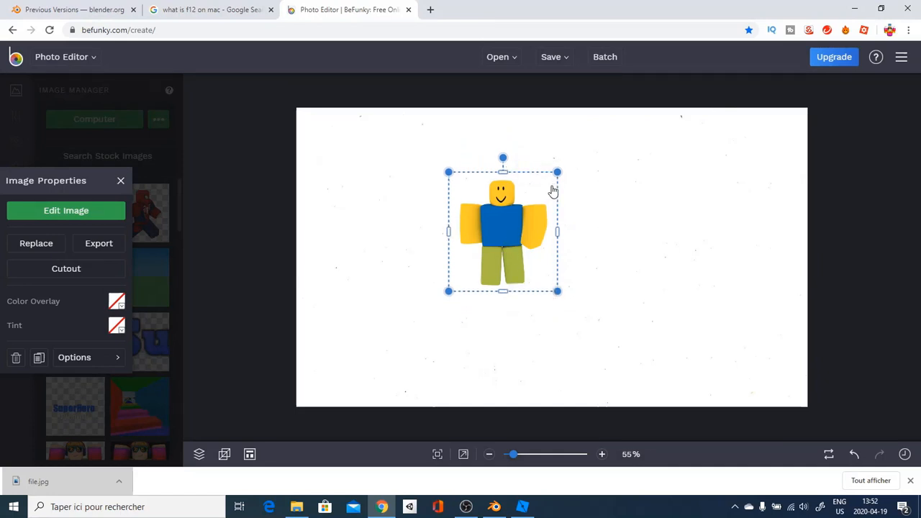
left_click_drag(557, 172, 699, 118)
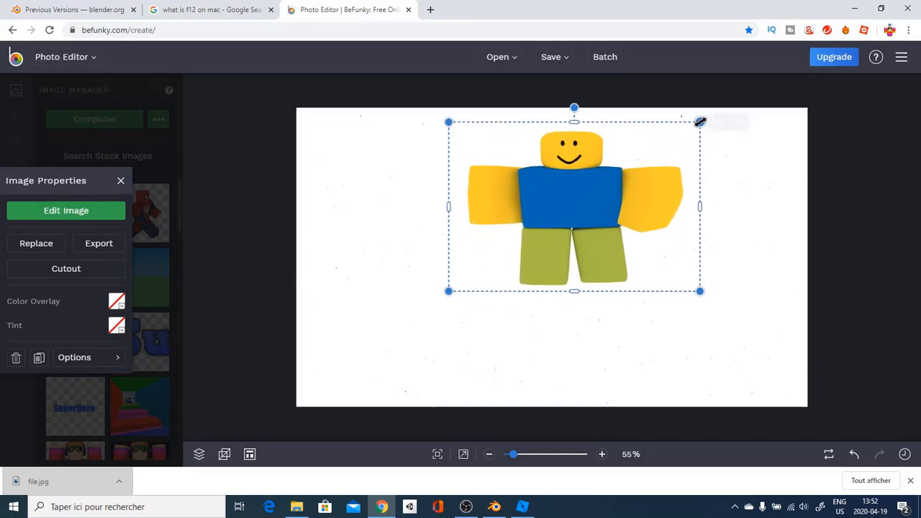
key("ctrl+z")
left_click(525, 205)
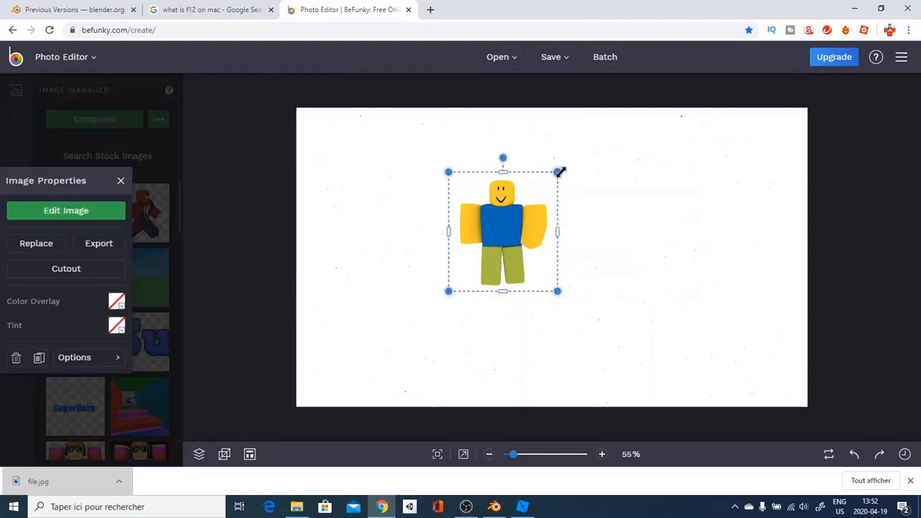
mouse_move(558, 171)
left_mouse_down()
mouse_move(618, 120)
mouse_move(631, 79)
left_mouse_up()
key("ctrl+z")
Step: Enlarge the figure proportionally to most of the canvas height and centre it
left_click(522, 176)
left_click_drag(555, 173, 695, 69)
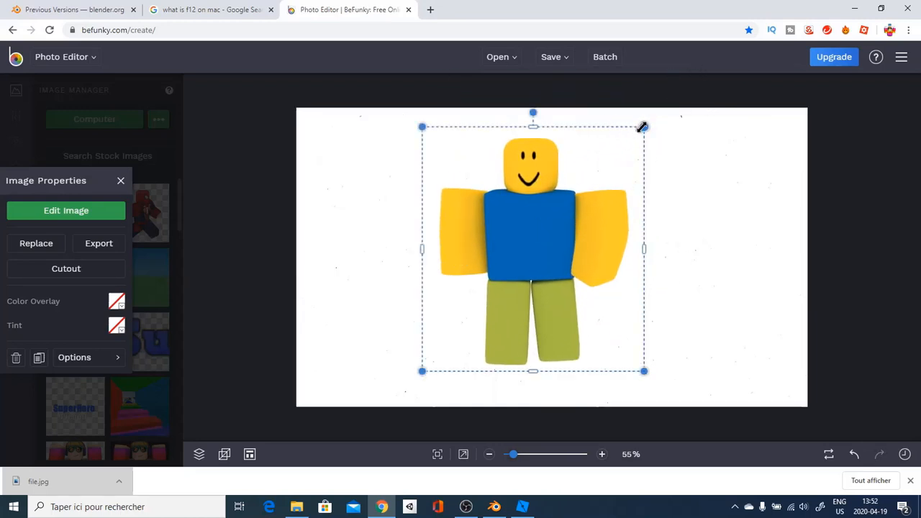
left_click_drag(643, 126, 664, 99)
left_click_drag(558, 188, 559, 200)
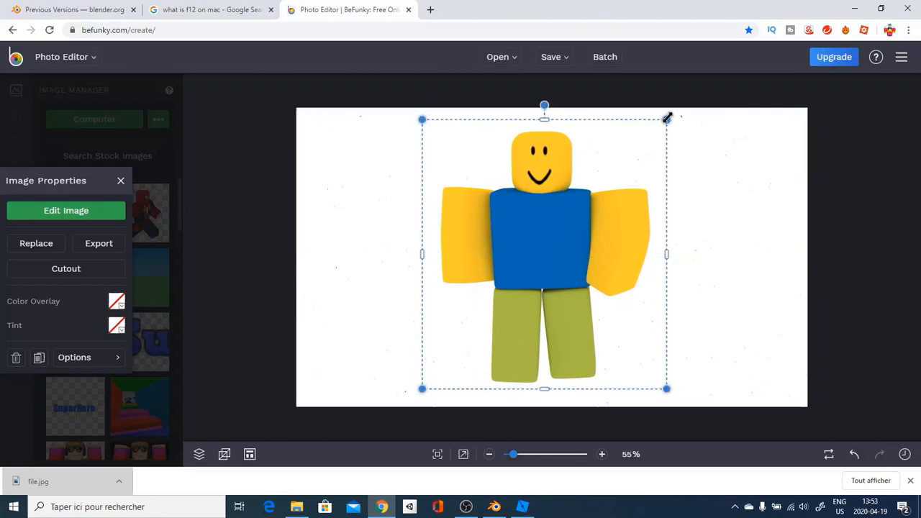
left_click_drag(666, 119, 676, 108)
left_click_drag(545, 207, 535, 216)
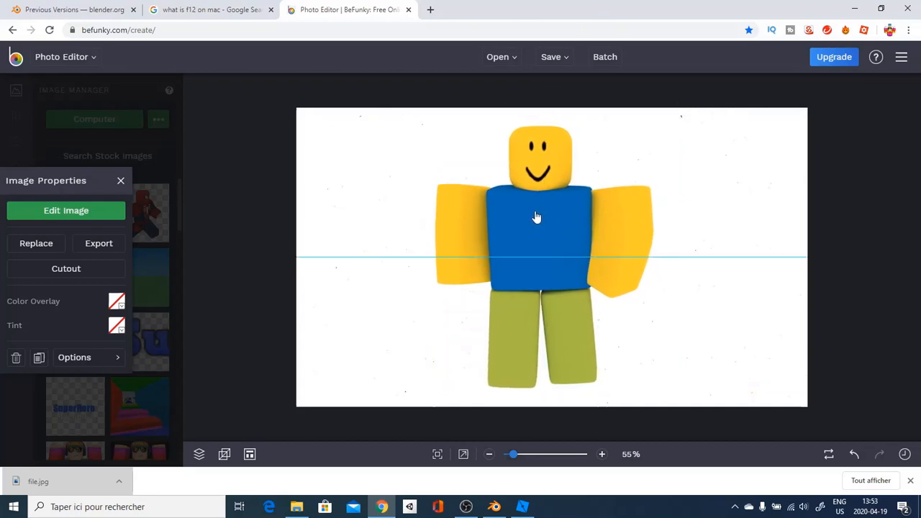
Step: Add a text box reading Noob and fit the box to the word
left_click(186, 213)
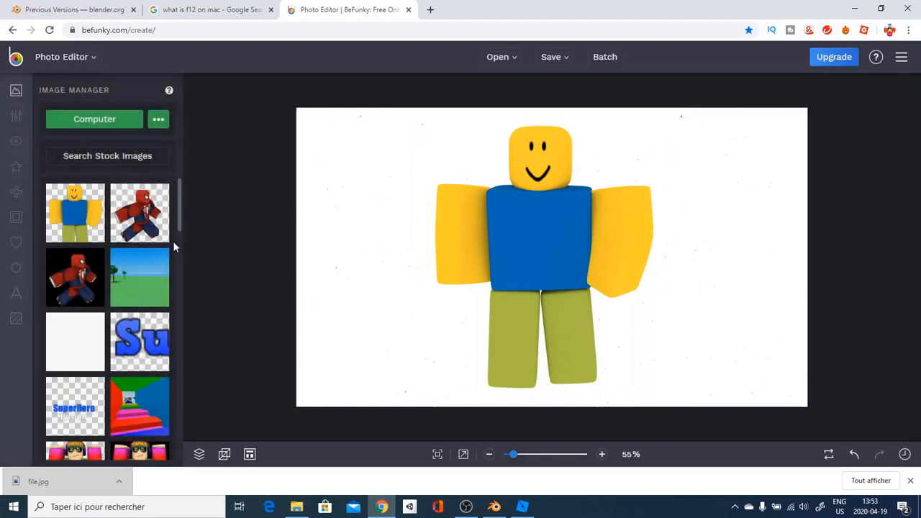
left_click(15, 292)
left_click(112, 120)
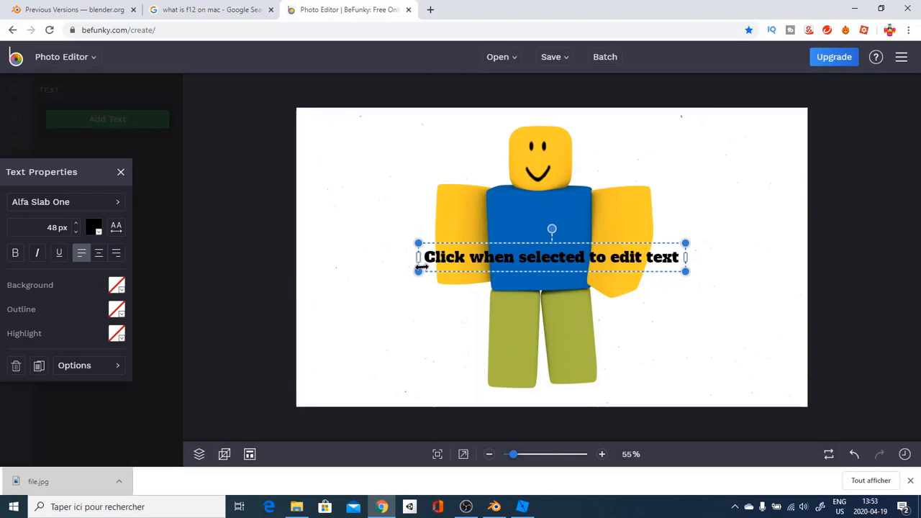
mouse_move(418, 272)
left_mouse_down()
mouse_move(193, 286)
mouse_move(530, 310)
left_mouse_up()
left_click(530, 310)
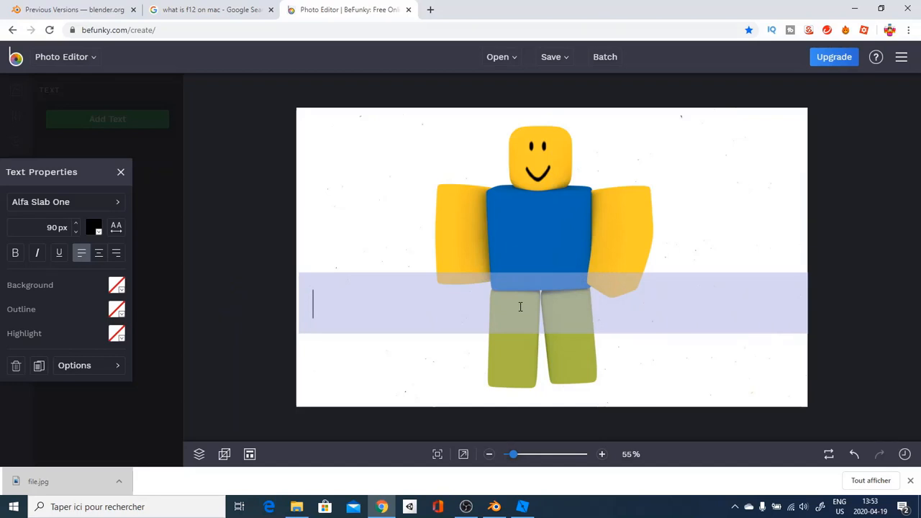
type("Noov")
key("BackSpace")
type("b")
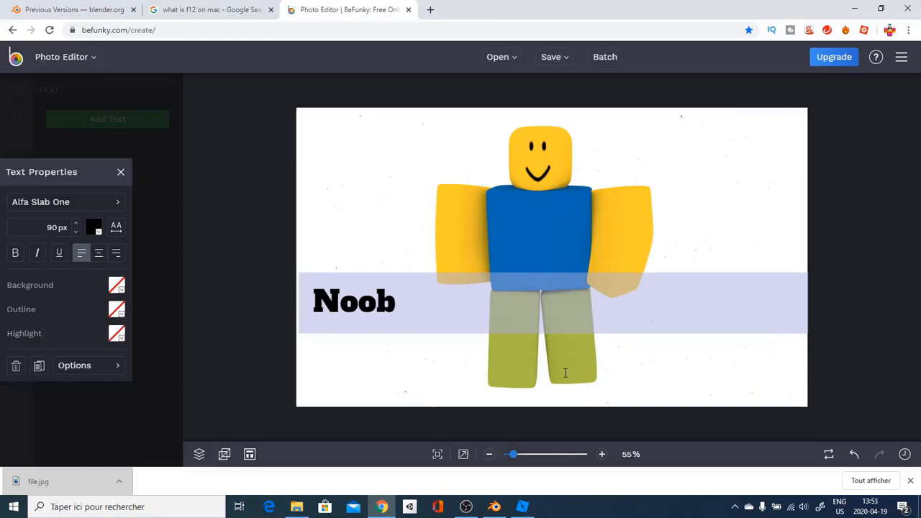
left_click(566, 372)
left_click_drag(798, 307, 417, 307)
Step: Colour the Noob title bright green, enlarge it to 212 px and move it over the figure's left arm
left_click(94, 227)
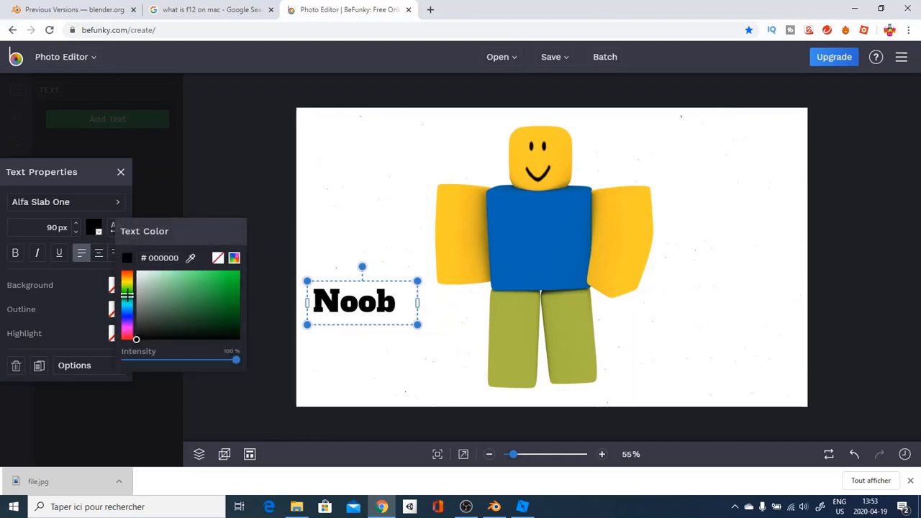
left_click_drag(160, 300, 346, 246)
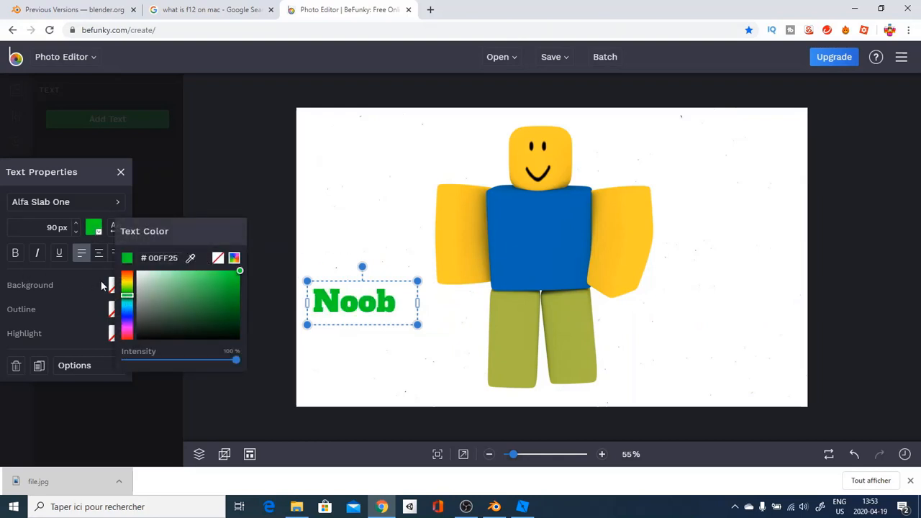
left_click_drag(206, 290, 208, 268)
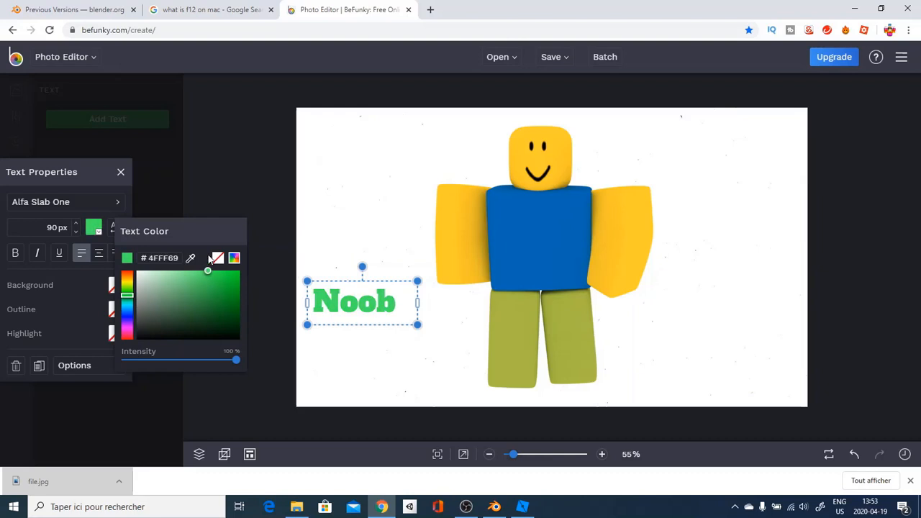
left_click(310, 302)
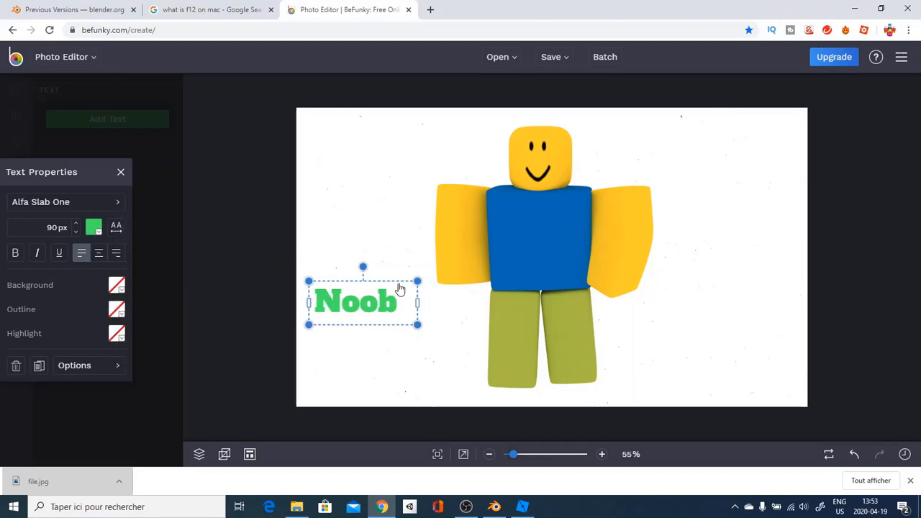
left_click_drag(417, 281, 549, 237)
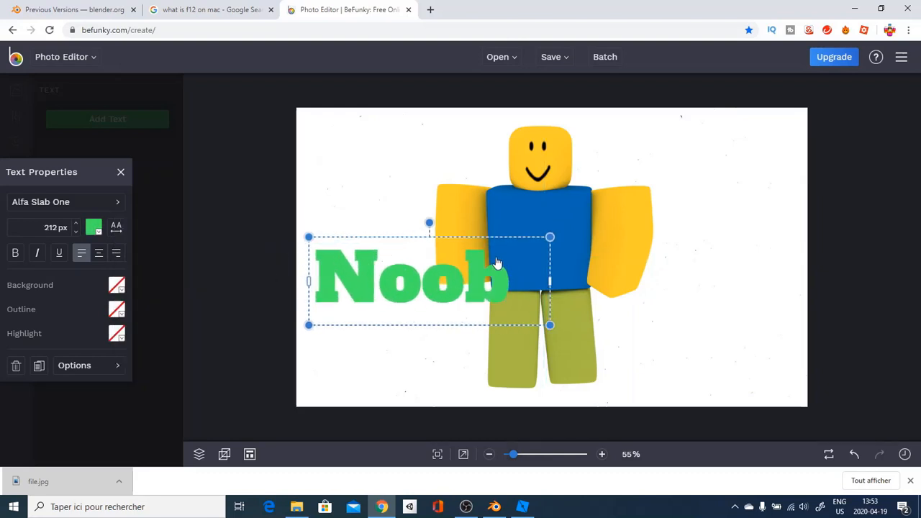
left_click_drag(465, 316, 465, 226)
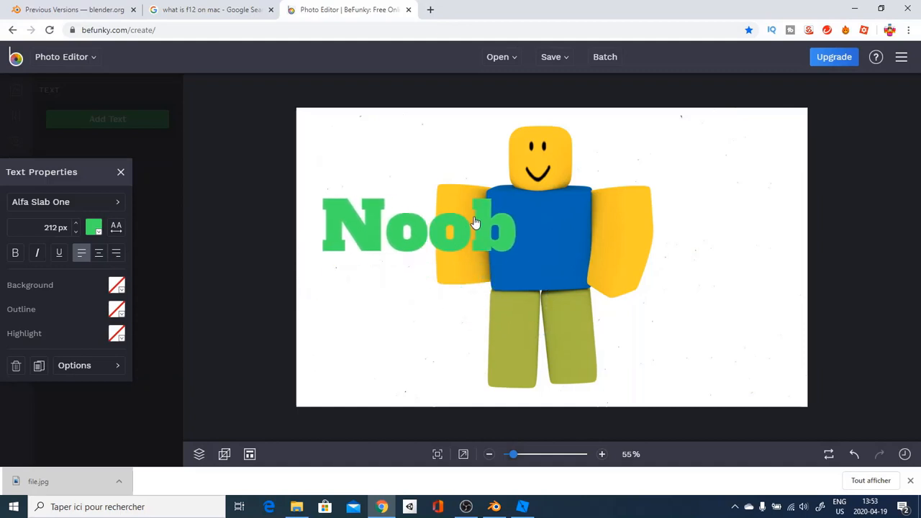
left_click(379, 330)
left_click(468, 242)
left_click_drag(543, 230, 519, 230)
Step: Duplicate the title, place the copy near the legs and recolour it blue
right_click(425, 231)
left_click(440, 256)
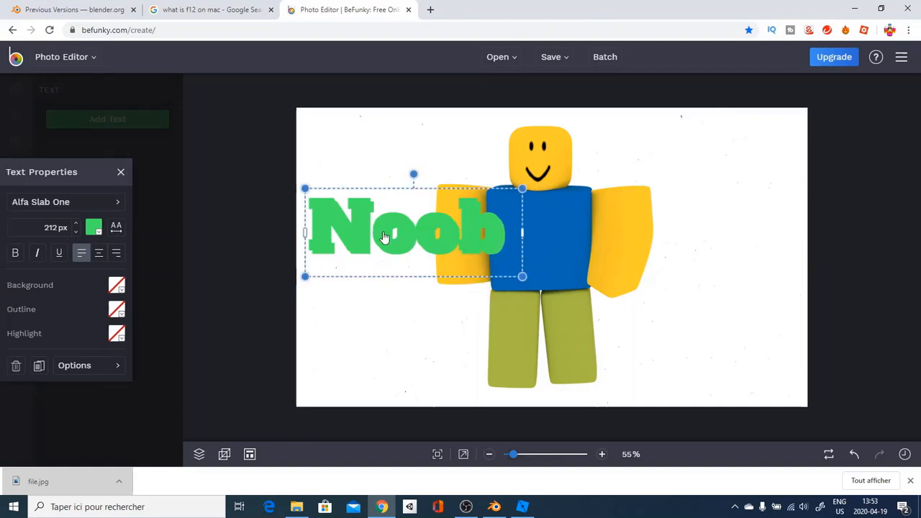
mouse_move(440, 256)
left_mouse_down()
mouse_move(651, 336)
mouse_move(637, 325)
left_mouse_up()
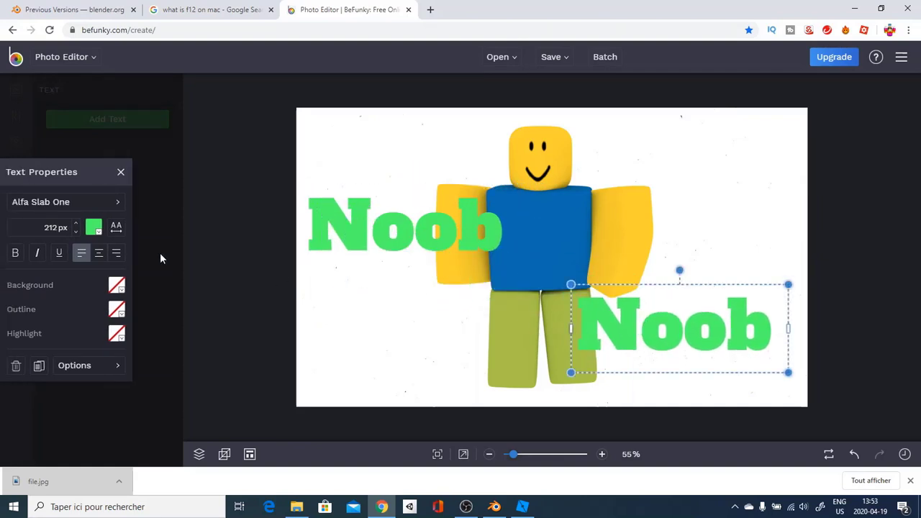
left_click(94, 227)
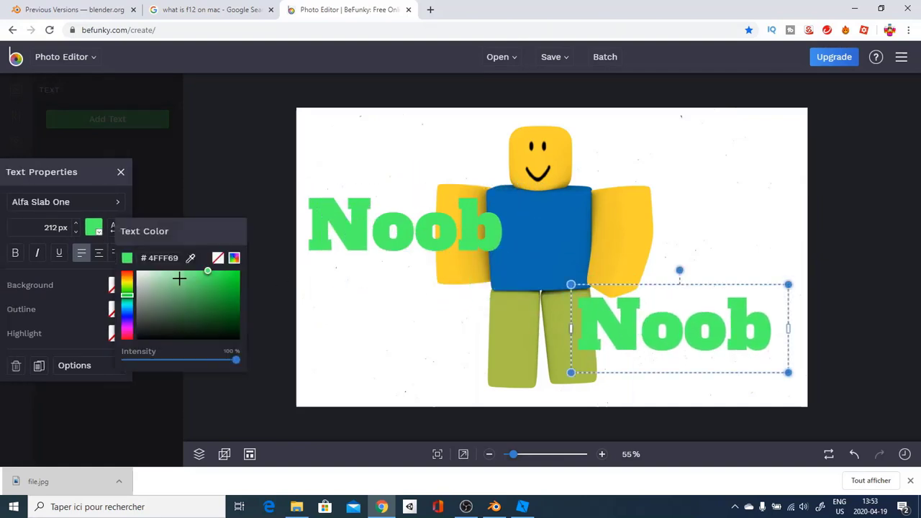
left_click(127, 283)
left_click_drag(180, 286, 354, 251)
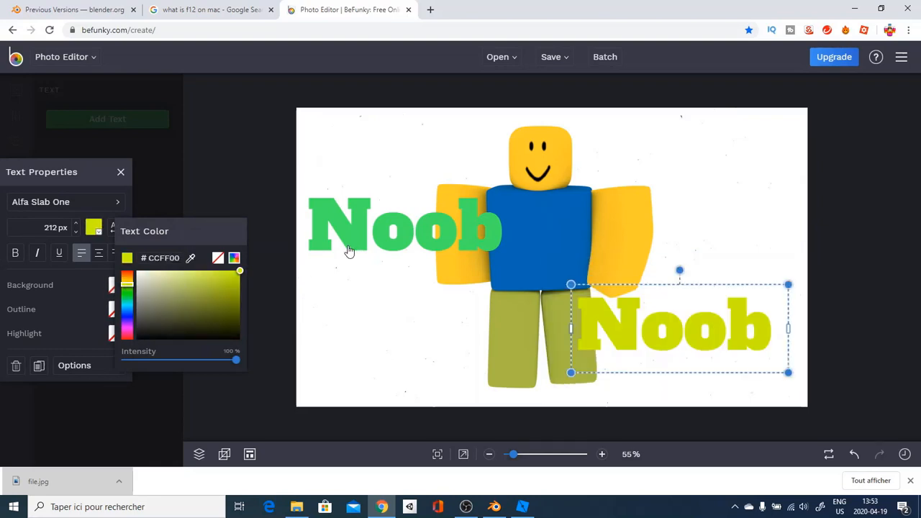
left_click(126, 311)
left_click_drag(653, 325, 650, 336)
double_click(650, 336)
Step: Reword the blue copy to Simulator along the bottom and shift the Noob figure up and right
key("BackSpace")
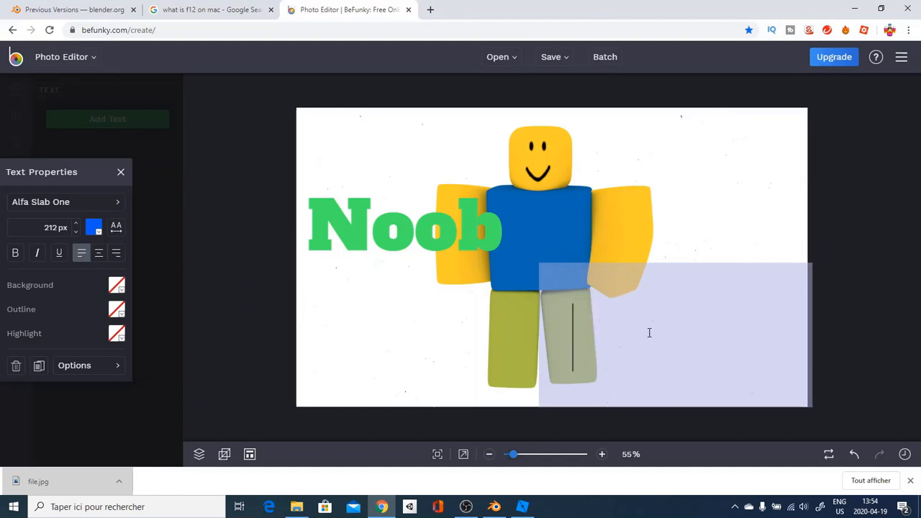
type("Simula")
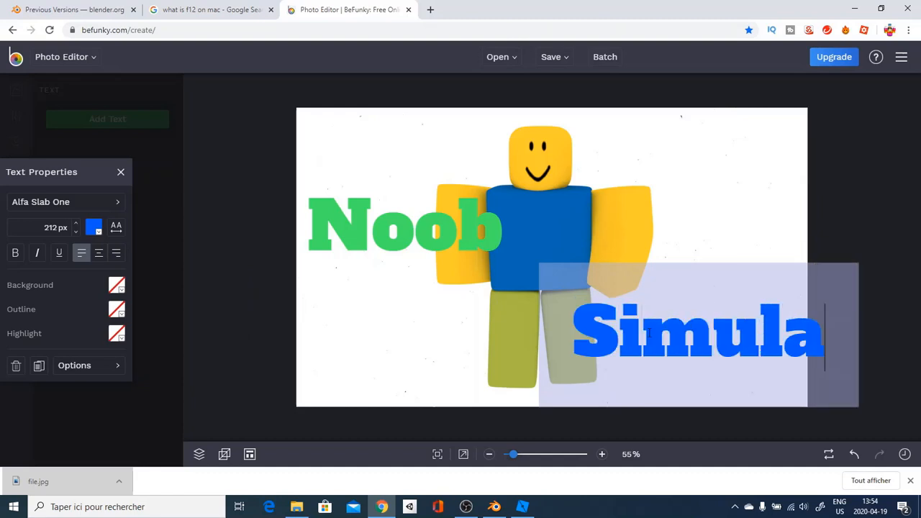
type("tor")
left_click(482, 311)
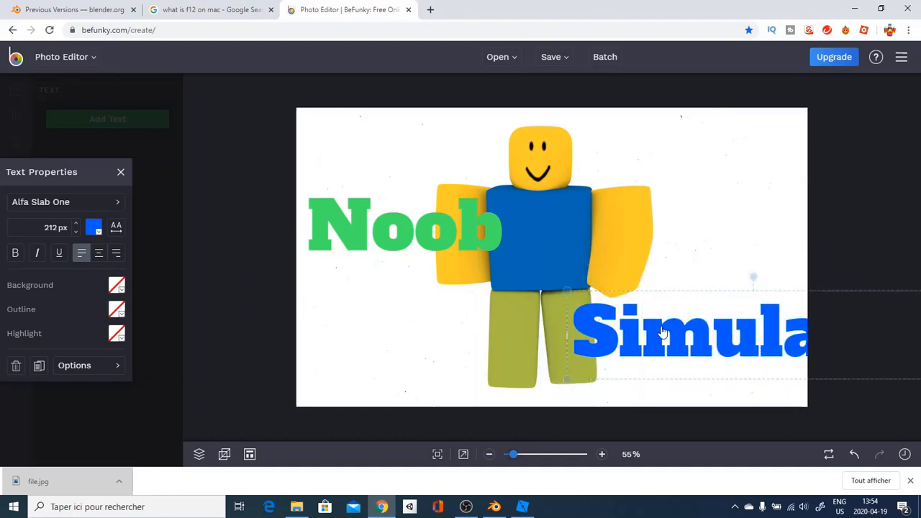
left_click_drag(658, 331, 529, 338)
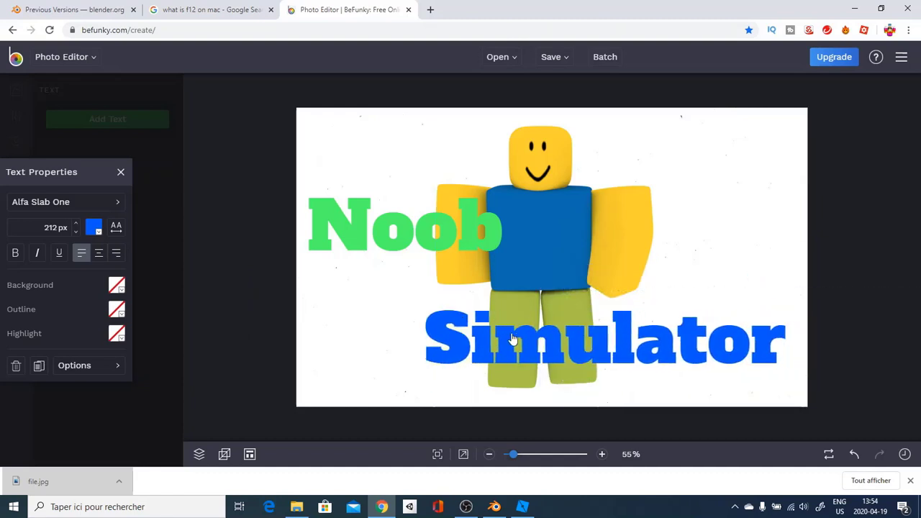
left_click(214, 140)
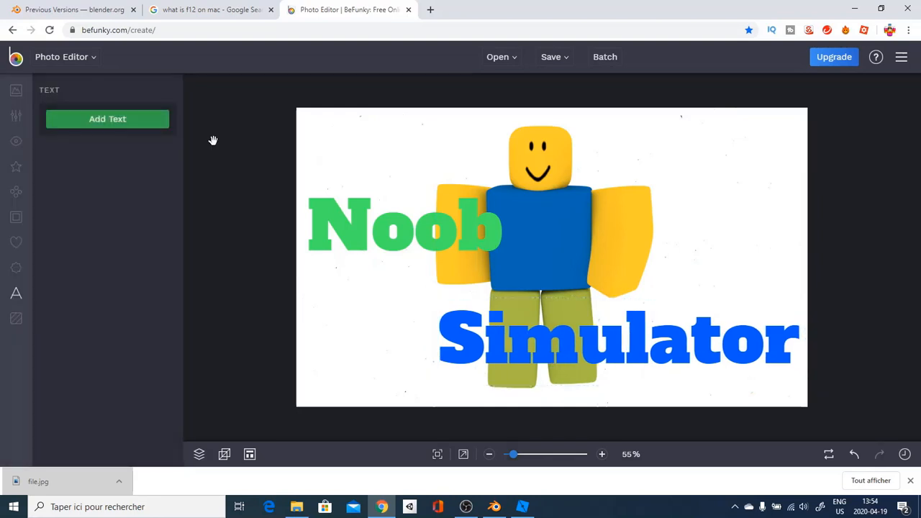
left_click_drag(555, 200, 578, 187)
left_click(200, 145)
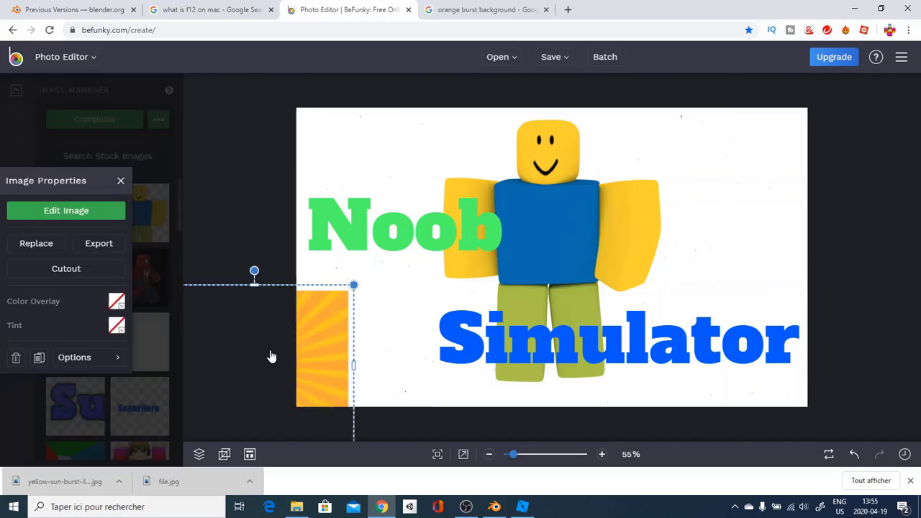
Step: Stretch the orange sunburst across the whole canvas and send it behind the figure and titles
mouse_move(269, 356)
left_mouse_down()
mouse_move(460, 220)
mouse_move(432, 172)
mouse_move(416, 170)
left_mouse_up()
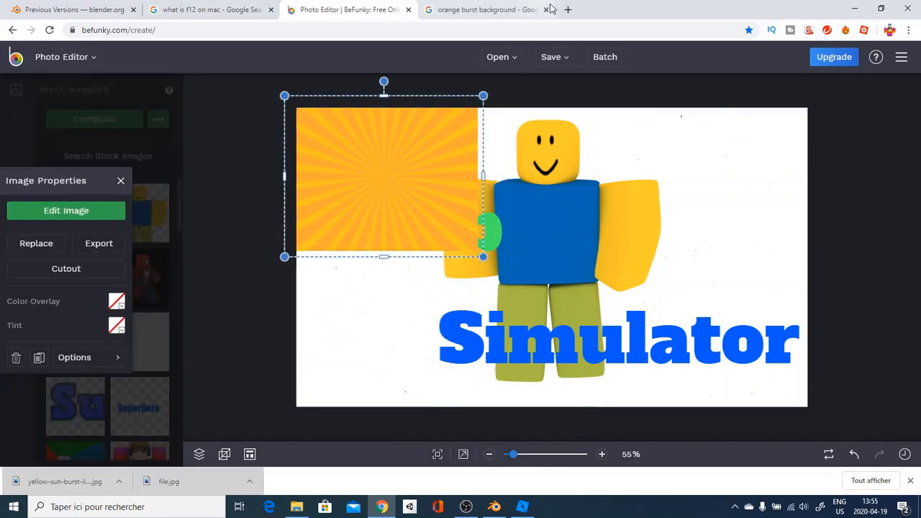
mouse_move(483, 257)
left_mouse_down()
mouse_move(617, 370)
mouse_move(658, 420)
mouse_move(678, 413)
left_mouse_up()
left_click_drag(679, 254, 813, 285)
right_click(690, 291)
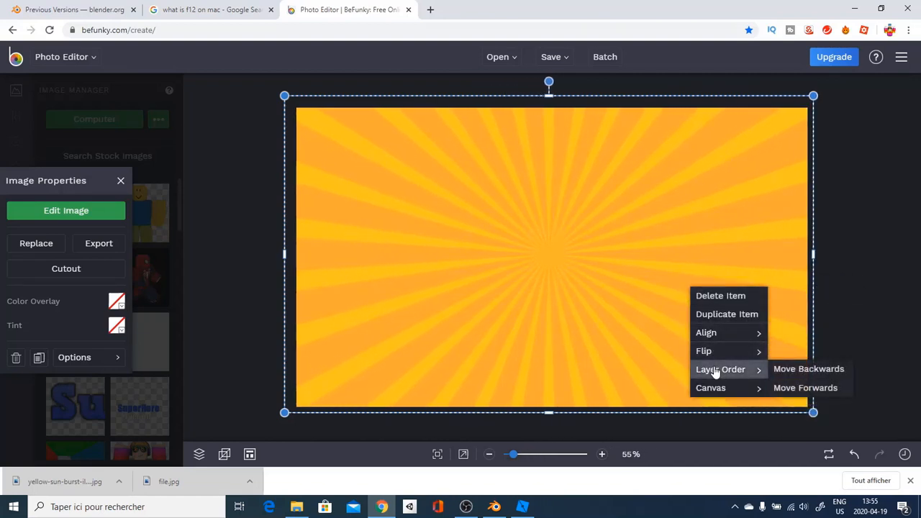
left_click(791, 371)
left_click(791, 371)
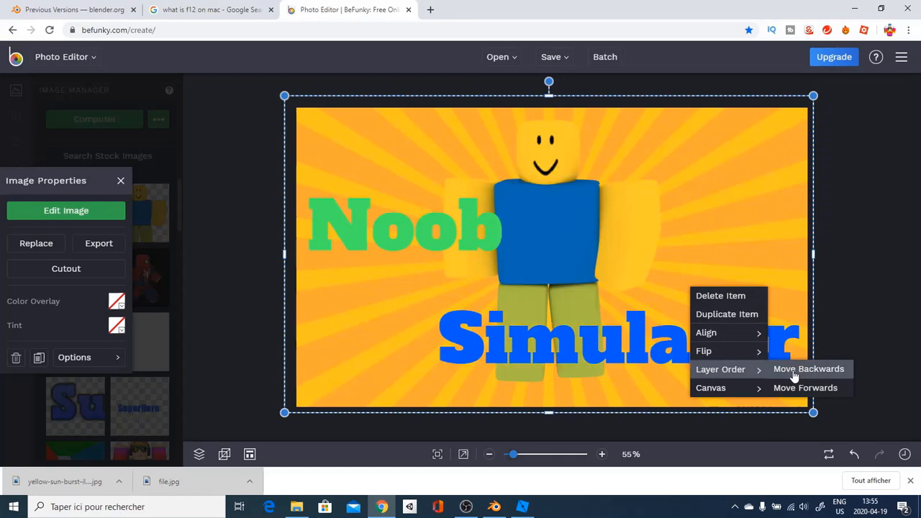
left_click(885, 233)
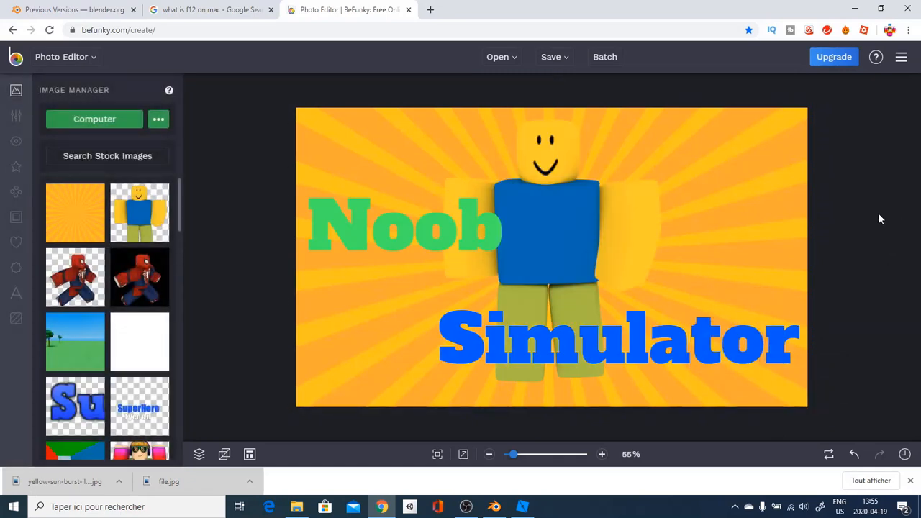
Step: Nudge the green Noob title down and centre the figure over the sunburst
left_click(441, 234)
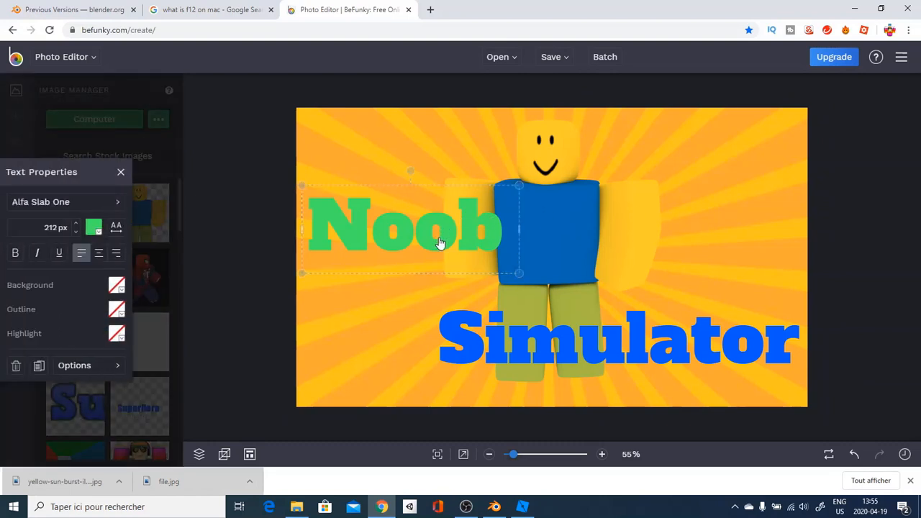
left_click_drag(441, 245, 439, 251)
left_click(551, 325)
left_click_drag(609, 177, 614, 172)
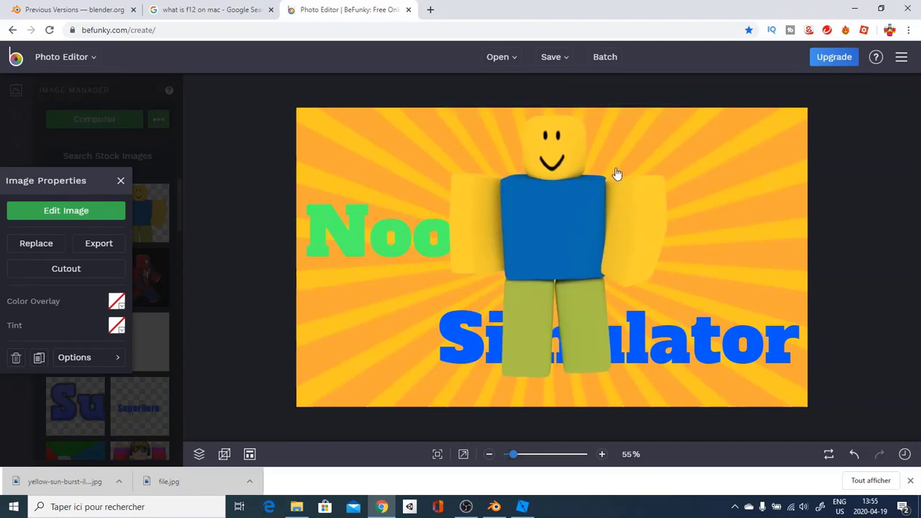
left_click(263, 113)
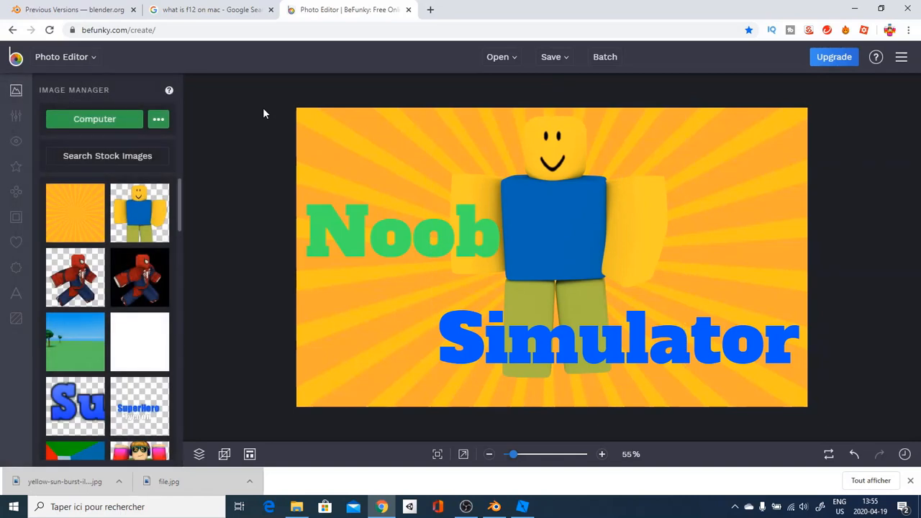